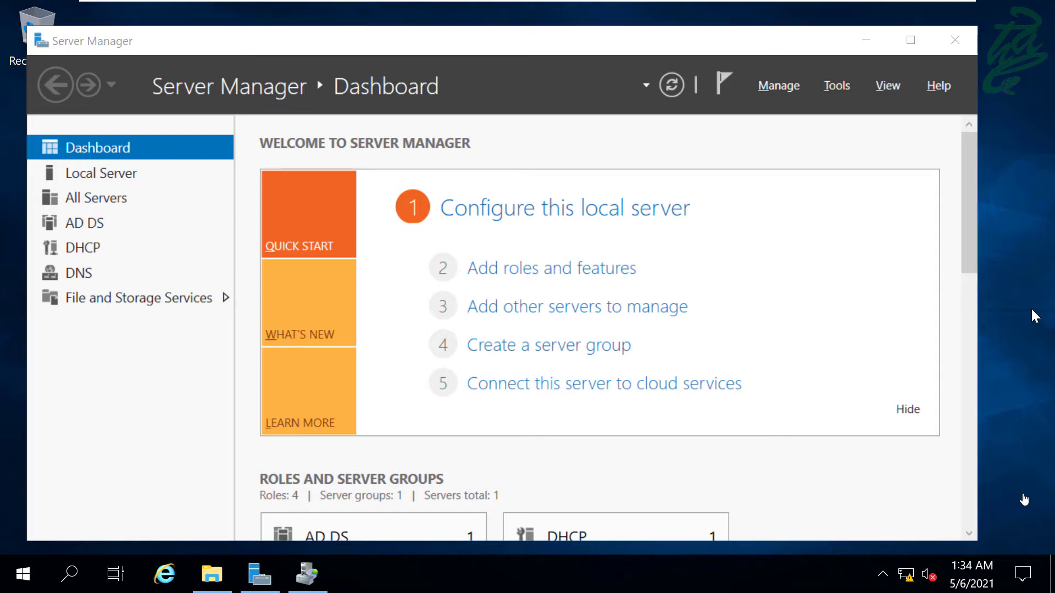
- Launch File Server Resource Manager from Server Manager's Tools menu
left_click(816, 74)
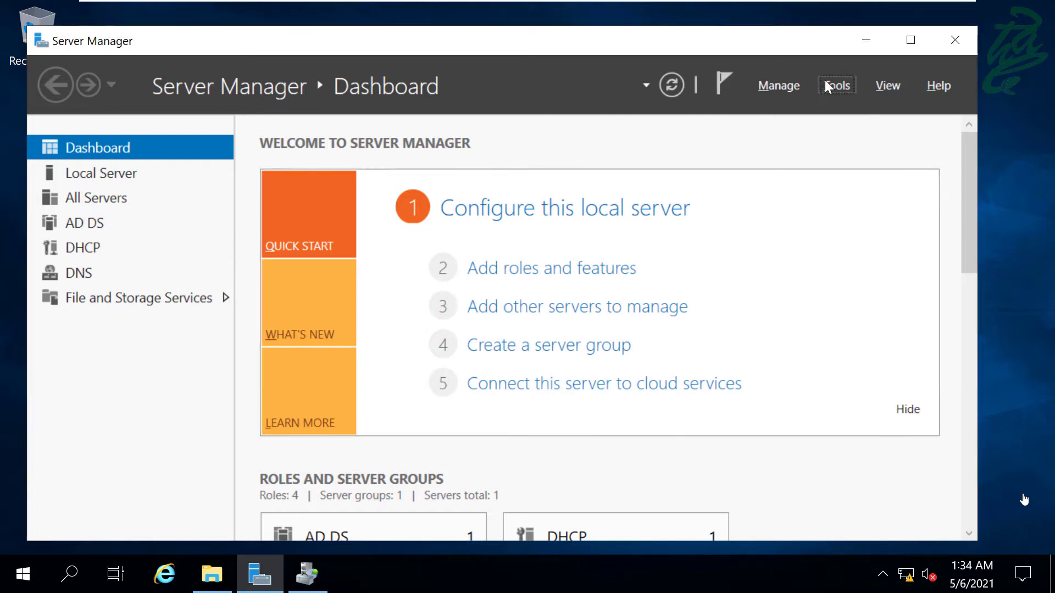
left_click(829, 80)
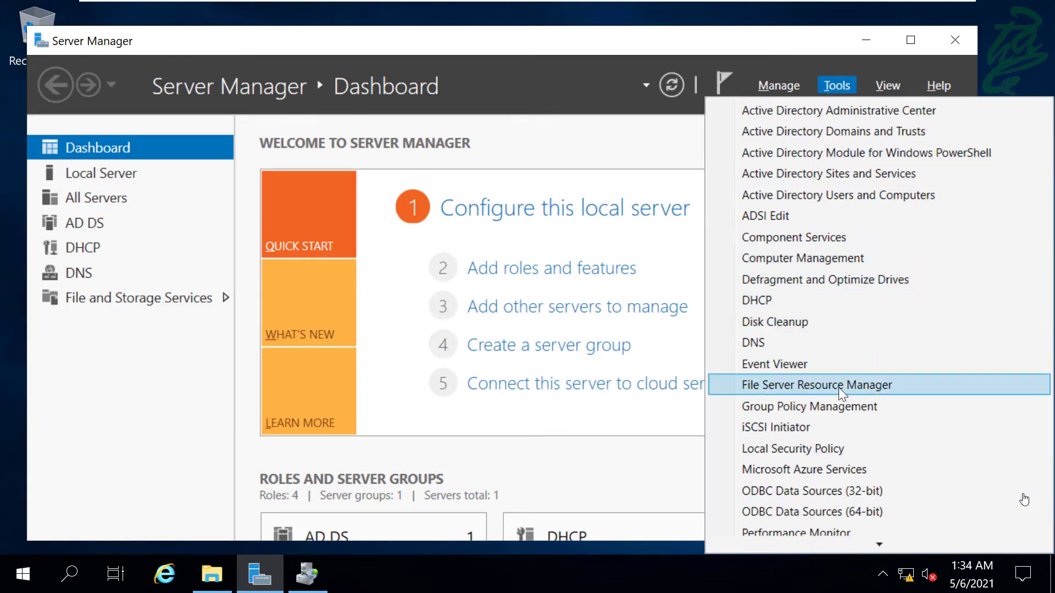
left_click(839, 387)
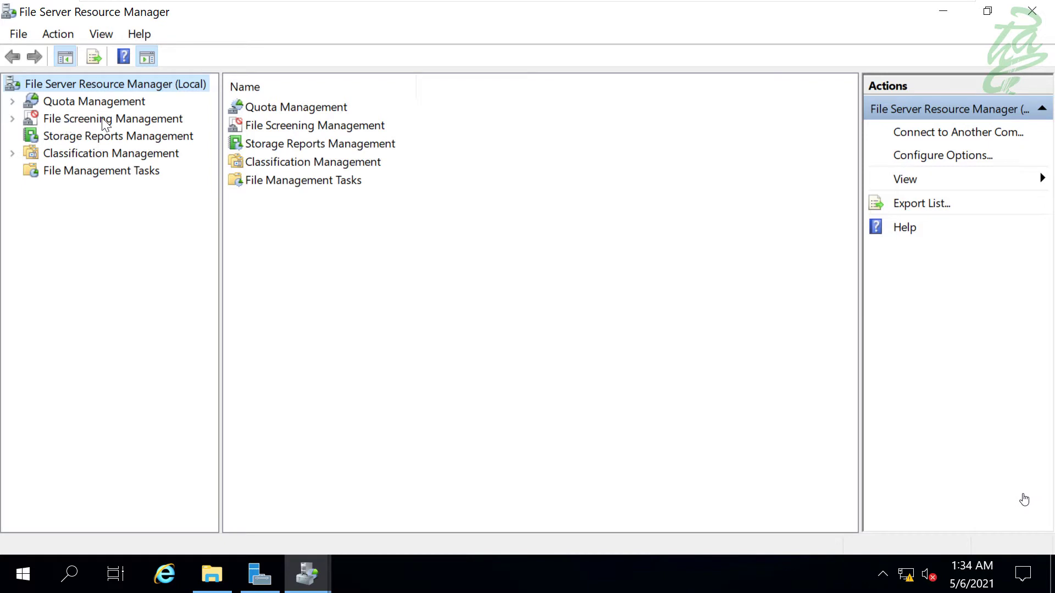
- Open the File Groups list under File Screening Management and widen its name column
left_click(61, 122)
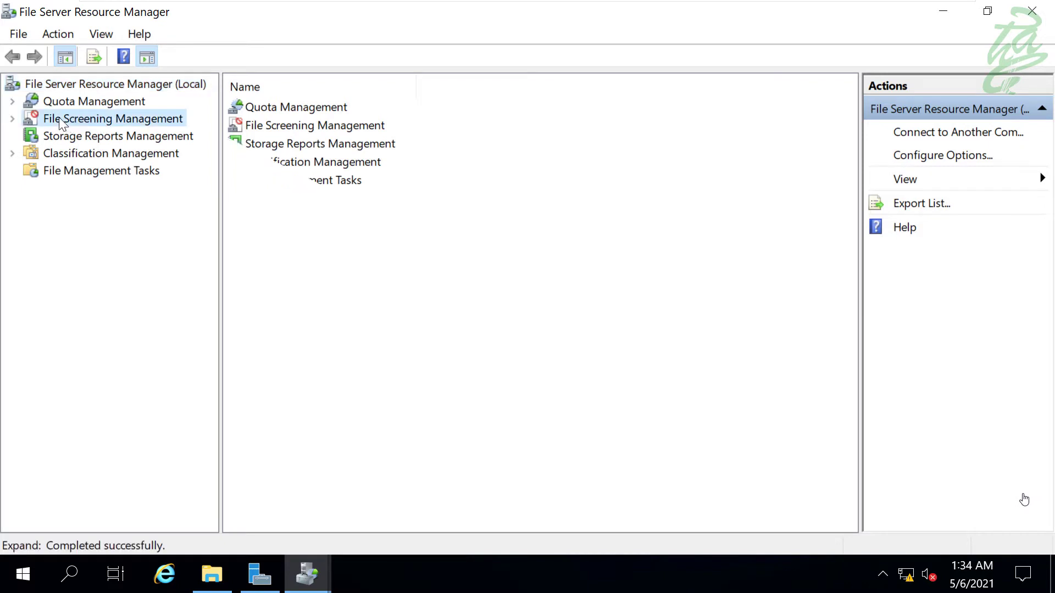
left_click(13, 118)
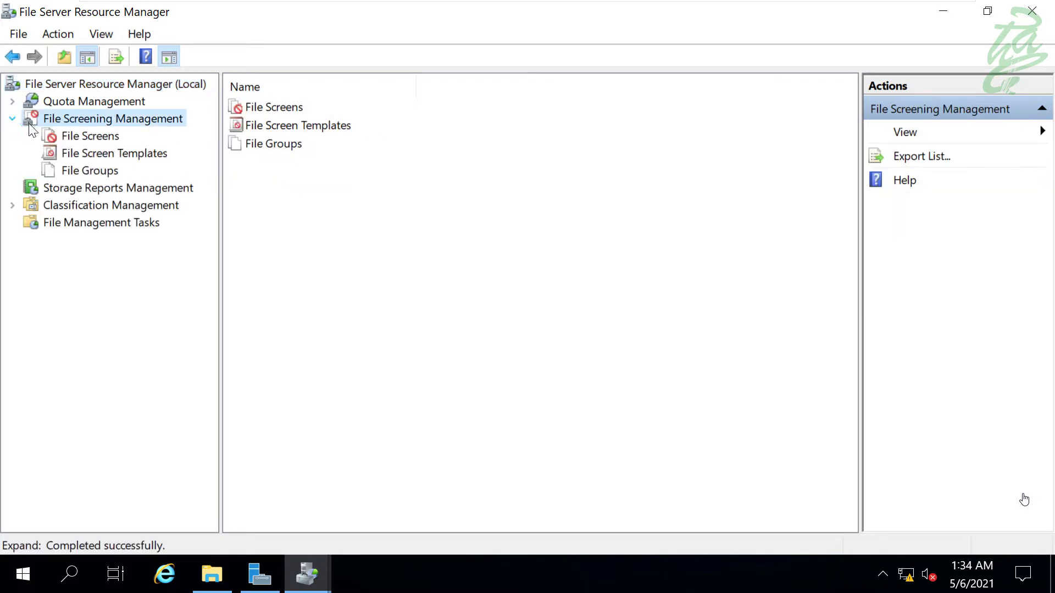
left_click(282, 146)
left_click(326, 125)
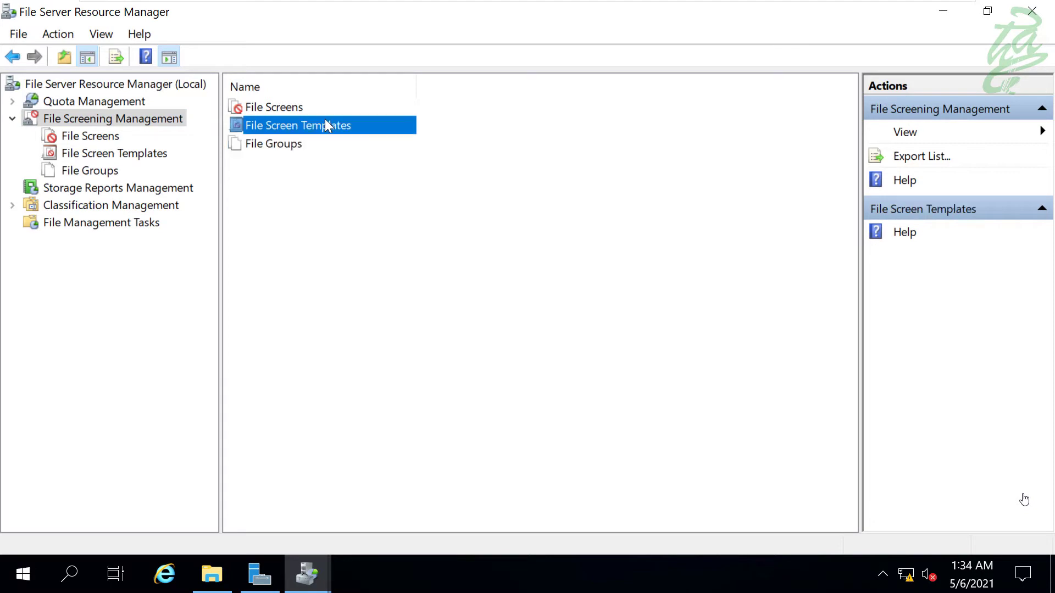
left_click(287, 107)
left_click(275, 146)
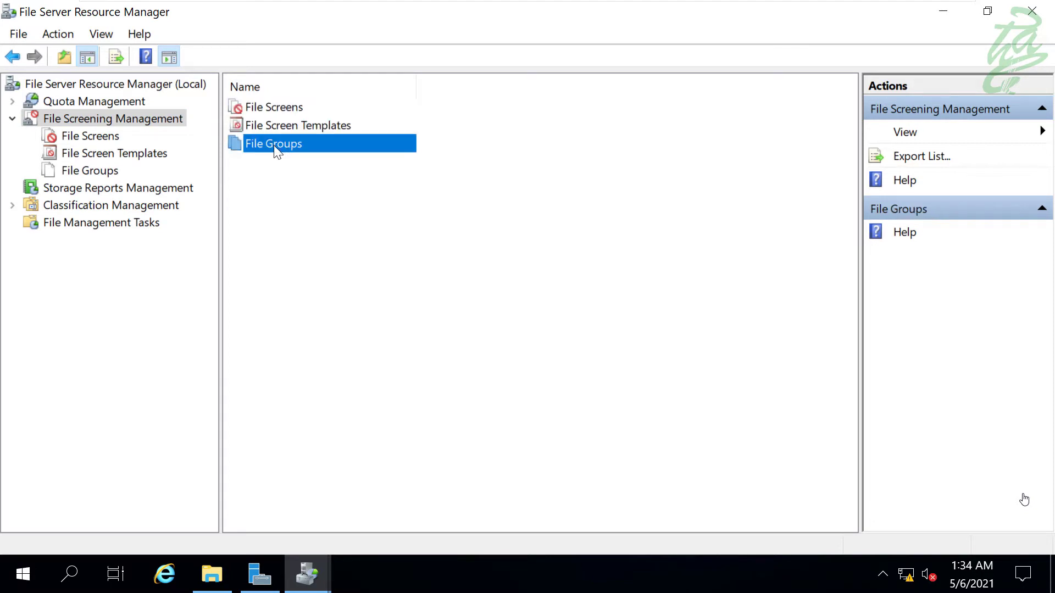
double_click(309, 150)
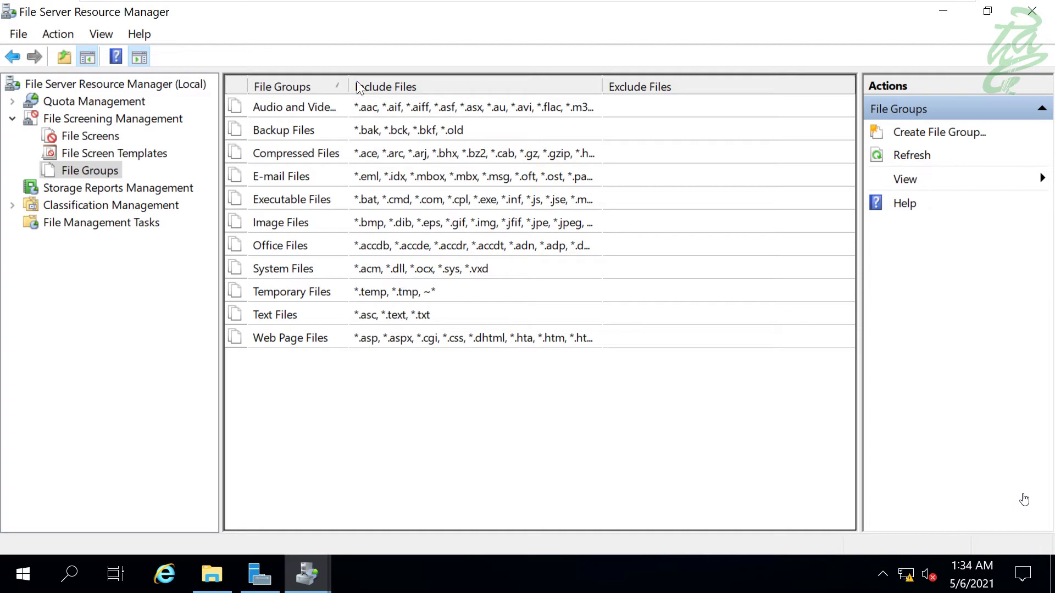
left_click_drag(349, 83, 465, 80)
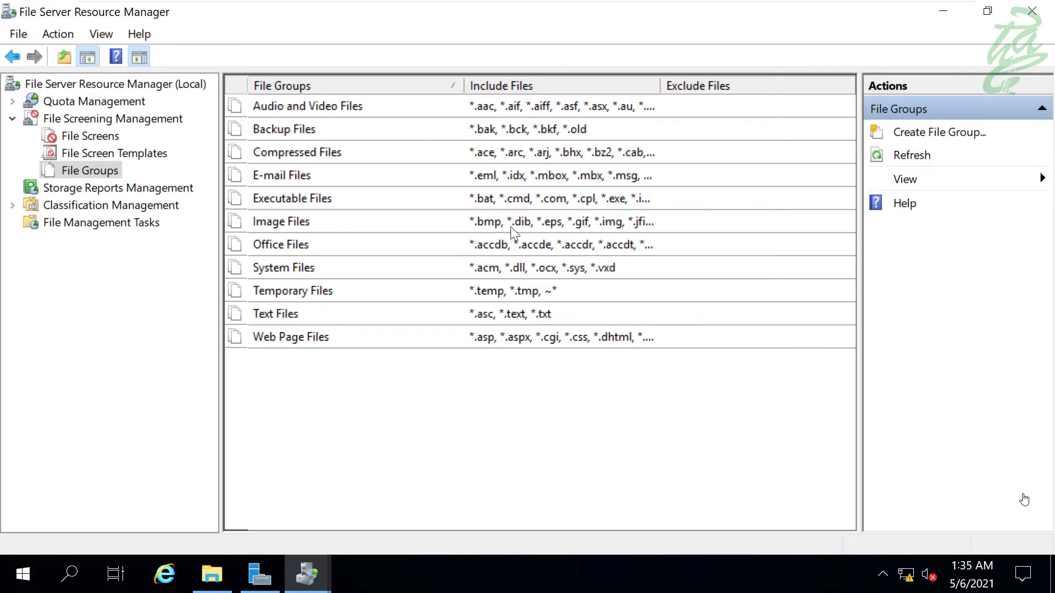
double_click(438, 219)
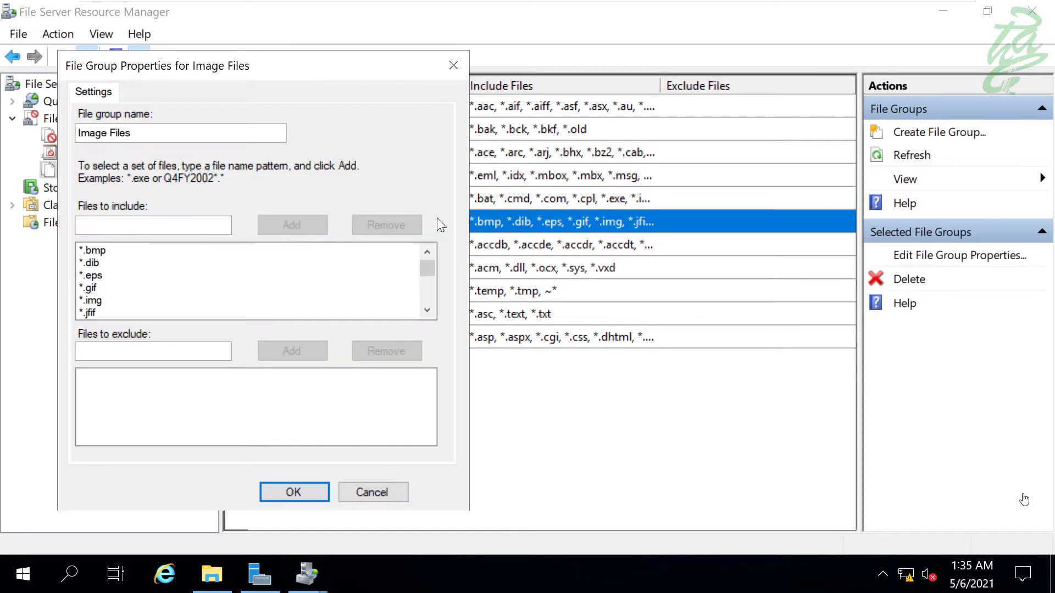
left_click(135, 264)
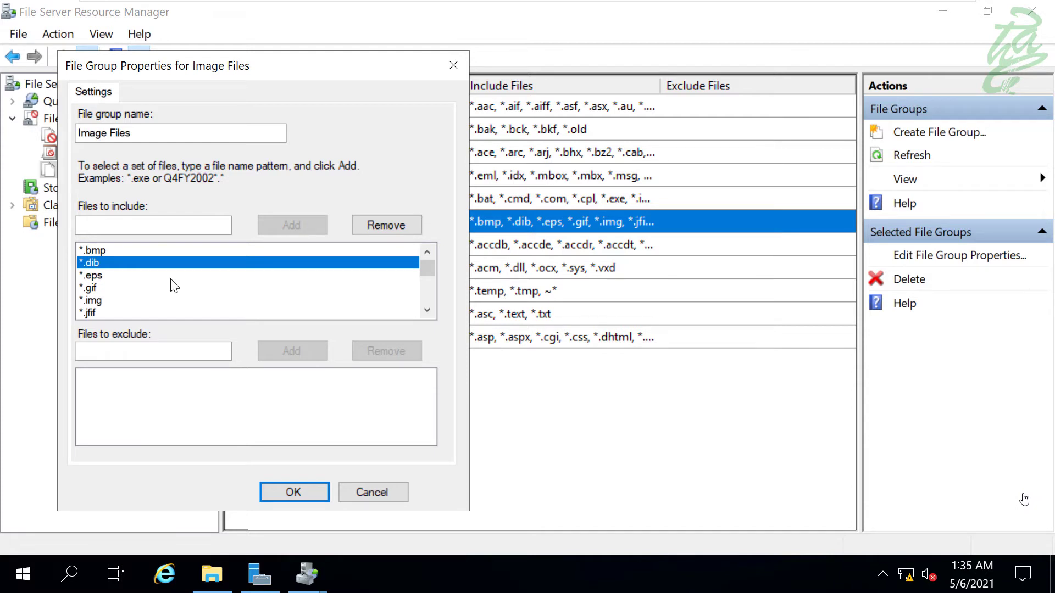
key("Down")
key("Down")
key("Down")
key("Down")
key("Down")
key("Down")
key("Down")
key("Down")
key("Down")
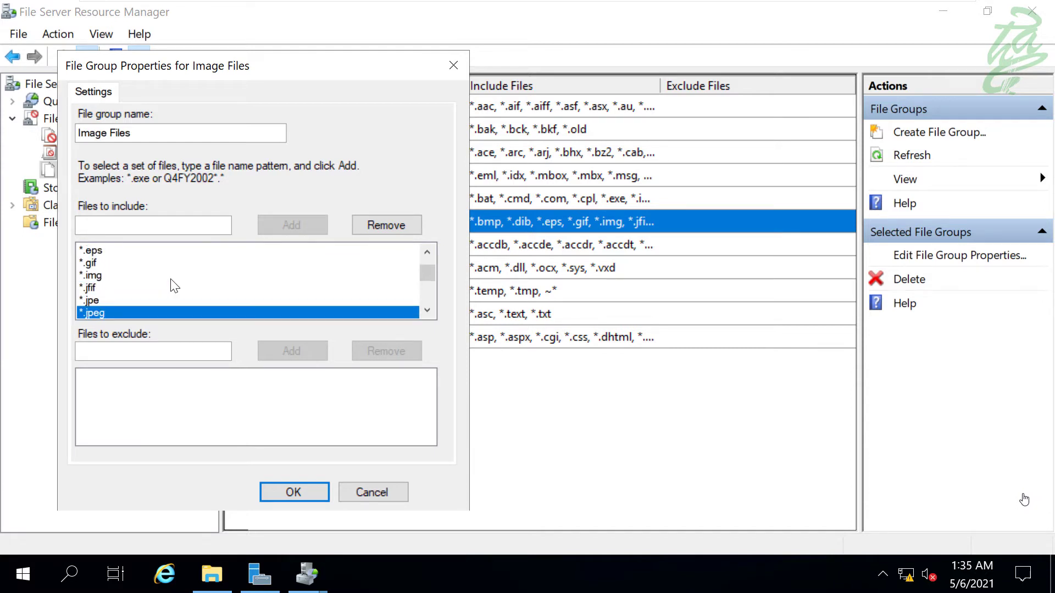
key("Down")
key("Down")
key("Down")
key("Up")
key("Up")
key("Up")
key("Up")
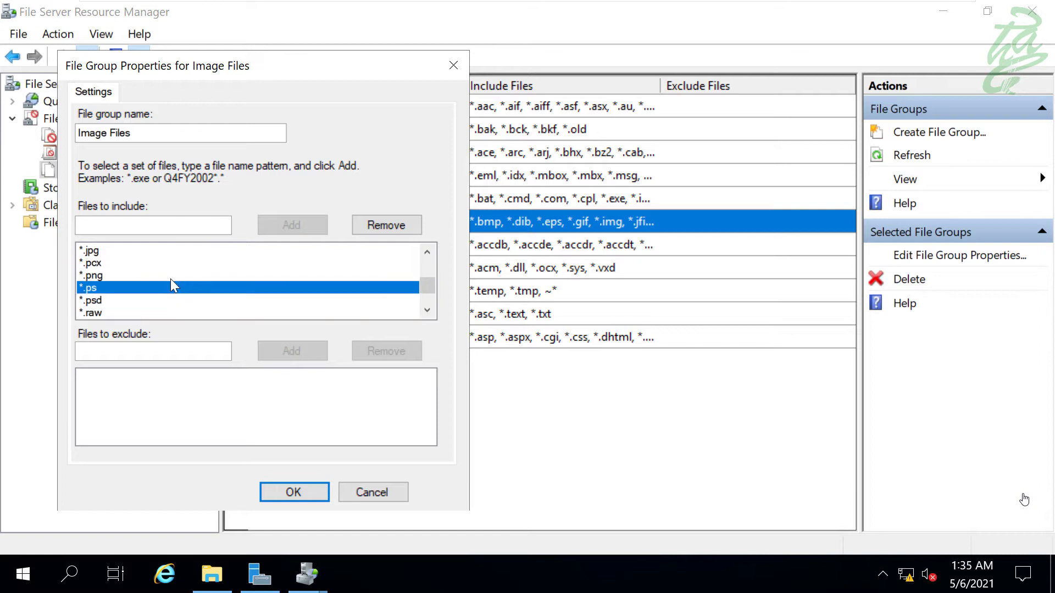
key("Down")
key("Down")
key("Down")
scroll(173, 285, "down", 1)
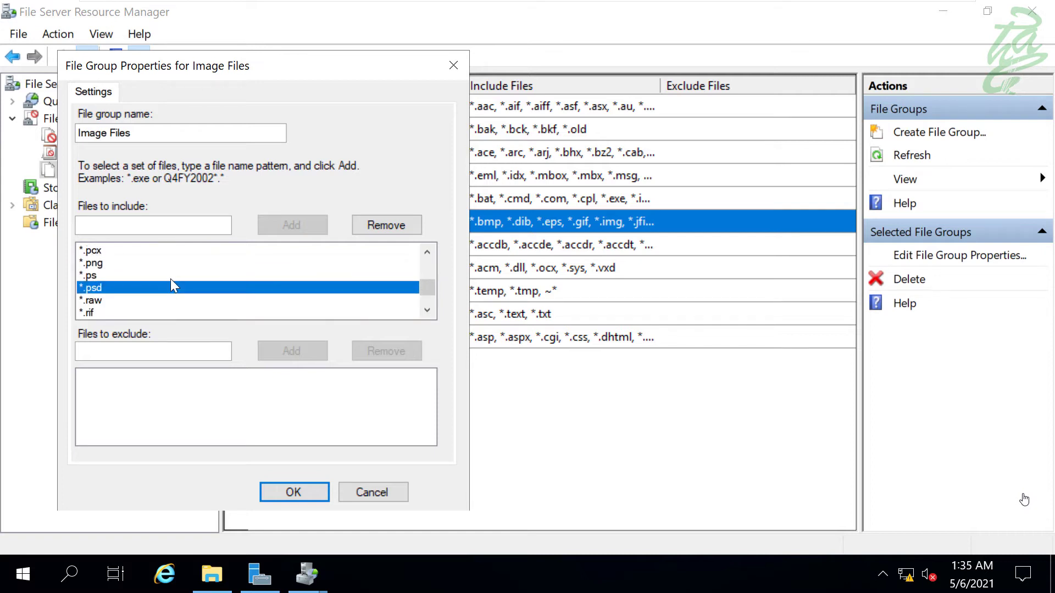
key("Up")
key("Up")
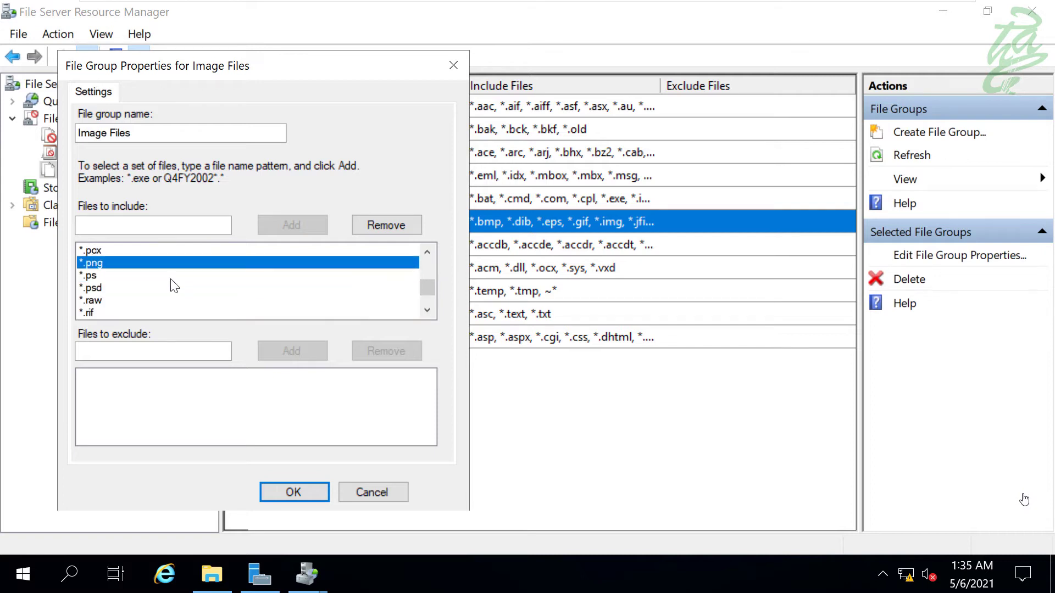
key("Up")
key("Up")
key("Up")
key("Up")
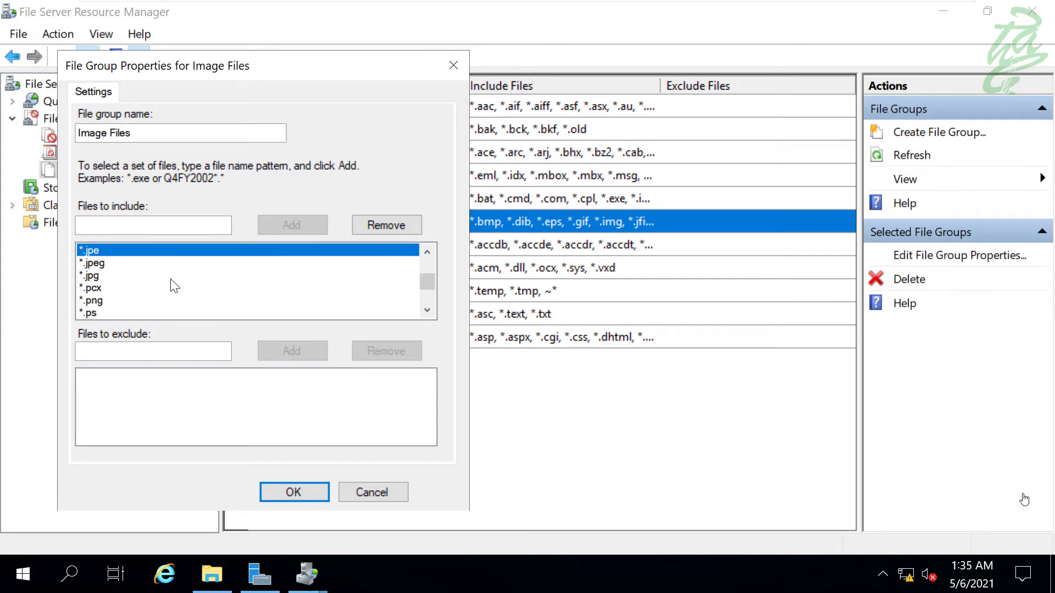
key("Down")
key("Down")
key("Up")
key("Up")
key("Up")
key("Up")
key("Up")
key("Up")
key("Up")
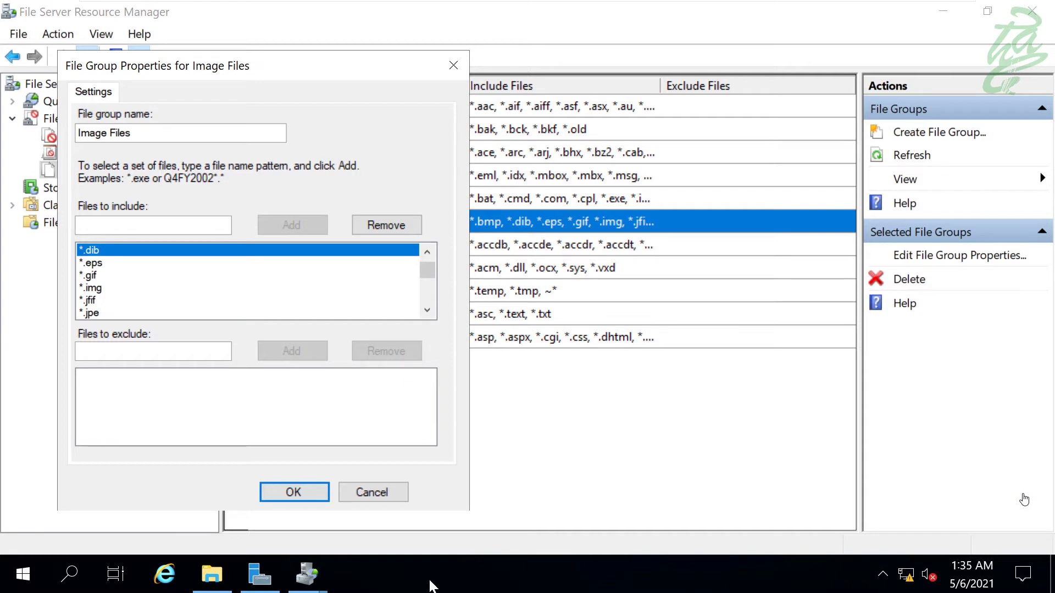
left_click(378, 495)
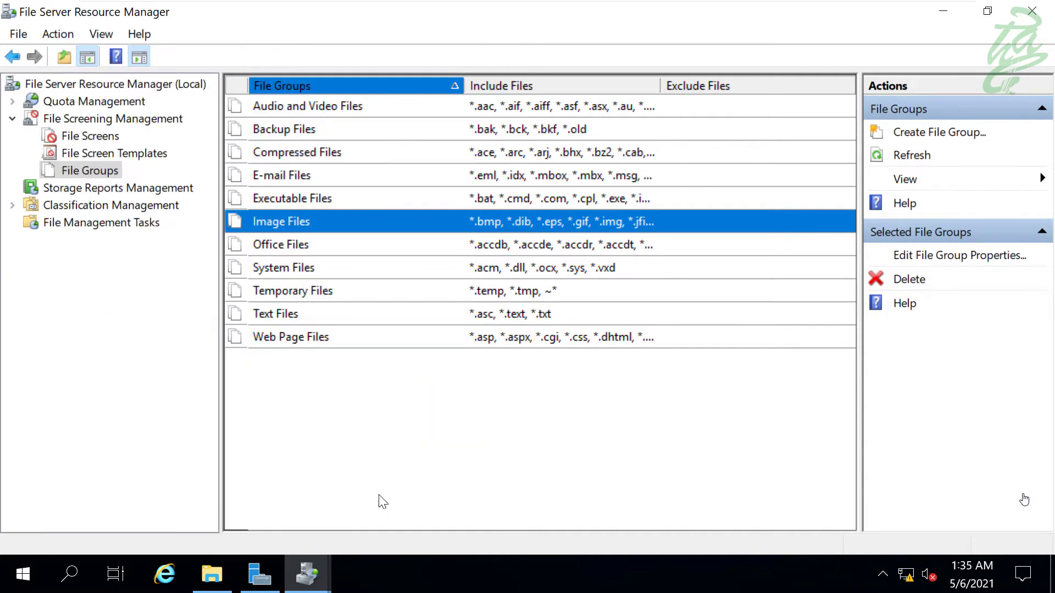
- Start a new file group named 'FrozenBug File Group'
left_click(418, 418)
right_click(325, 395)
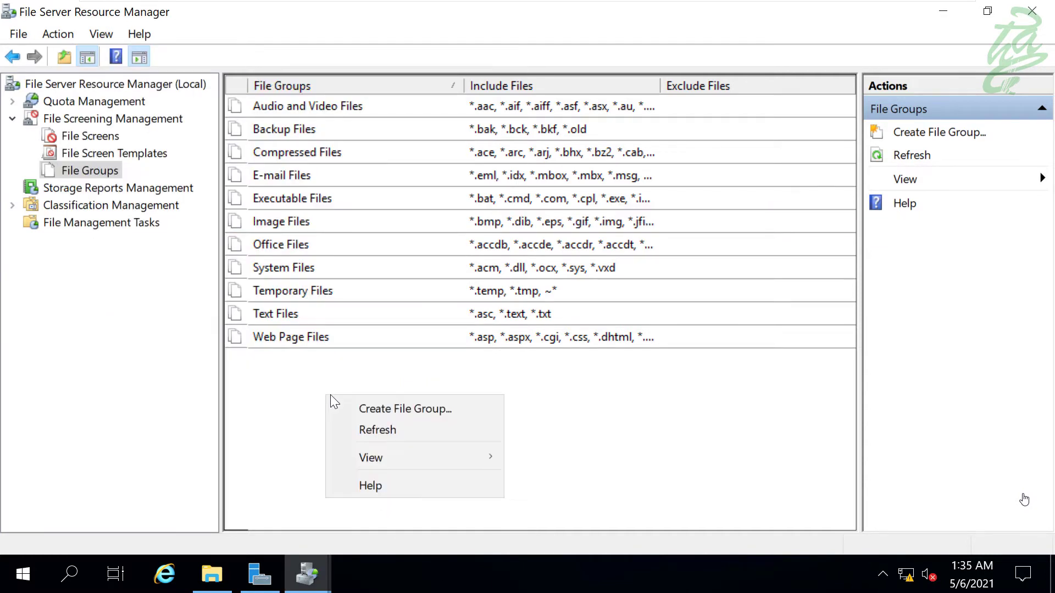
left_click(390, 410)
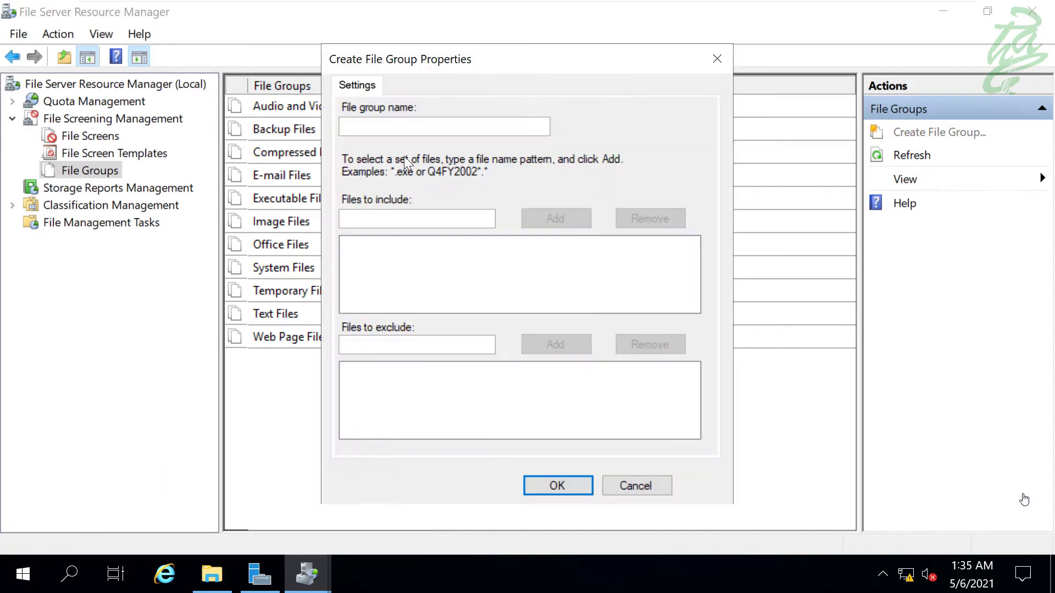
left_click(410, 125)
type("FrozenBug File Group")
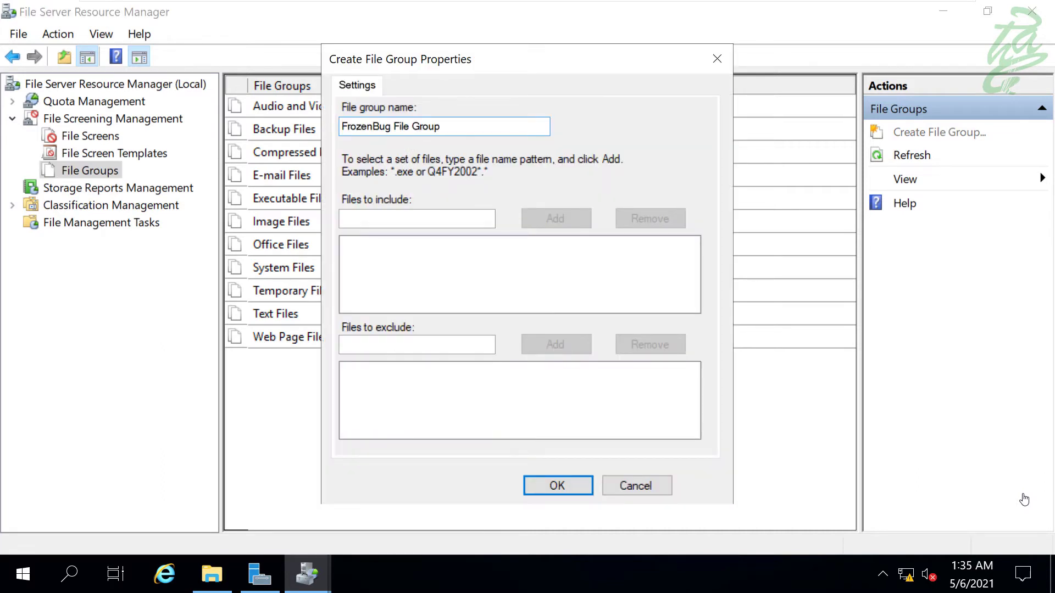
- Add *.mp4 and *.mp3 to the group's files to include and save it
left_click(410, 218)
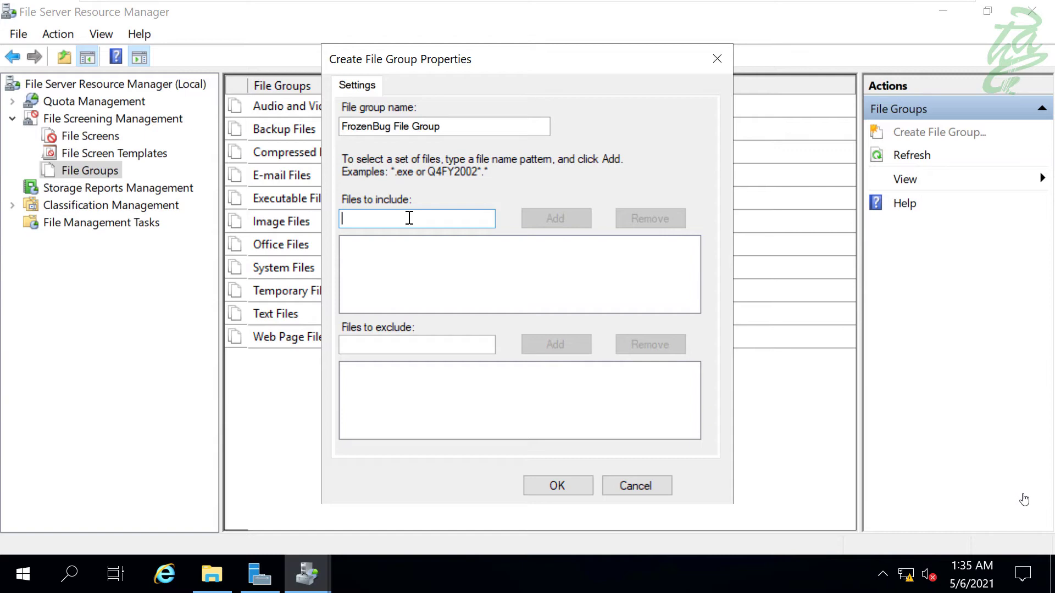
type("*")
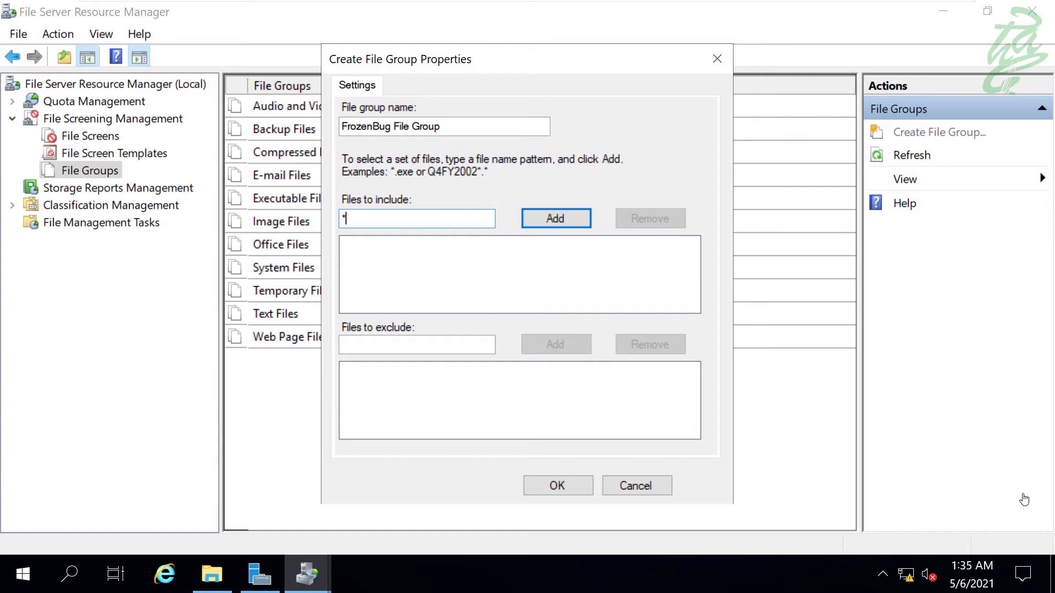
type(".mp4")
left_click(548, 222)
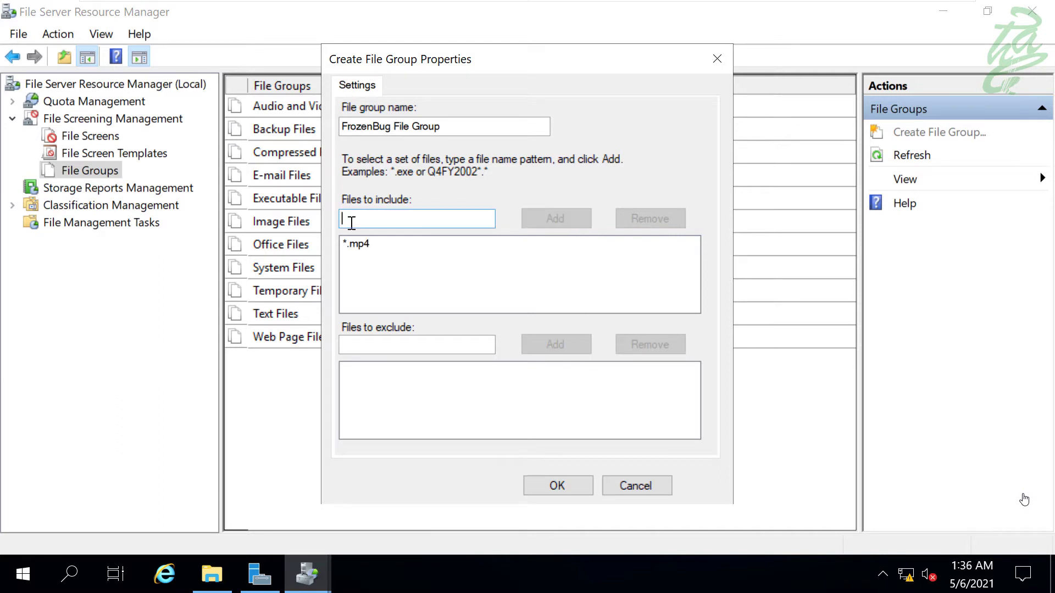
type("*")
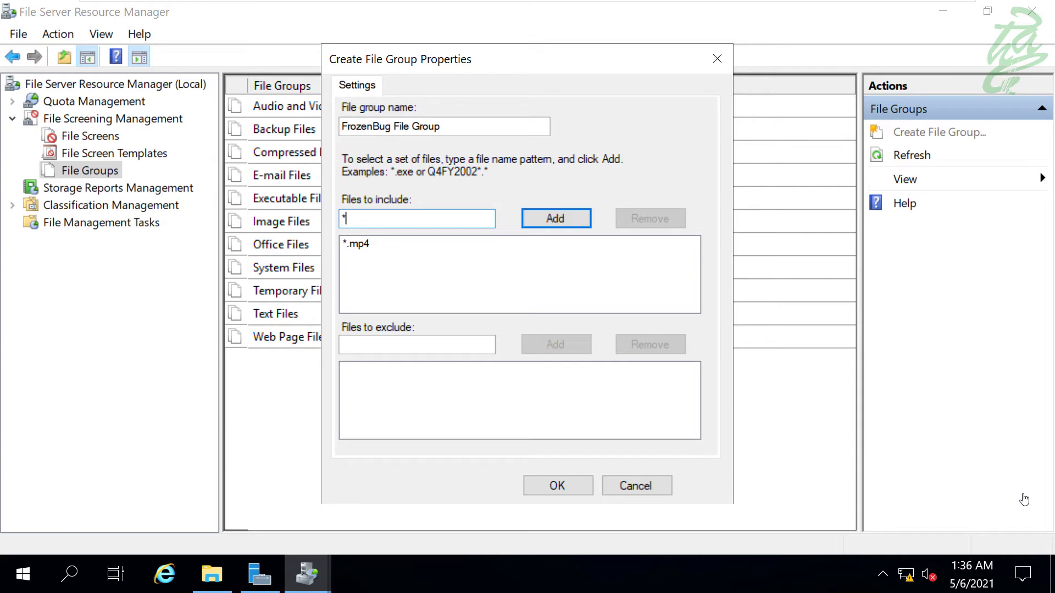
type(".mp3")
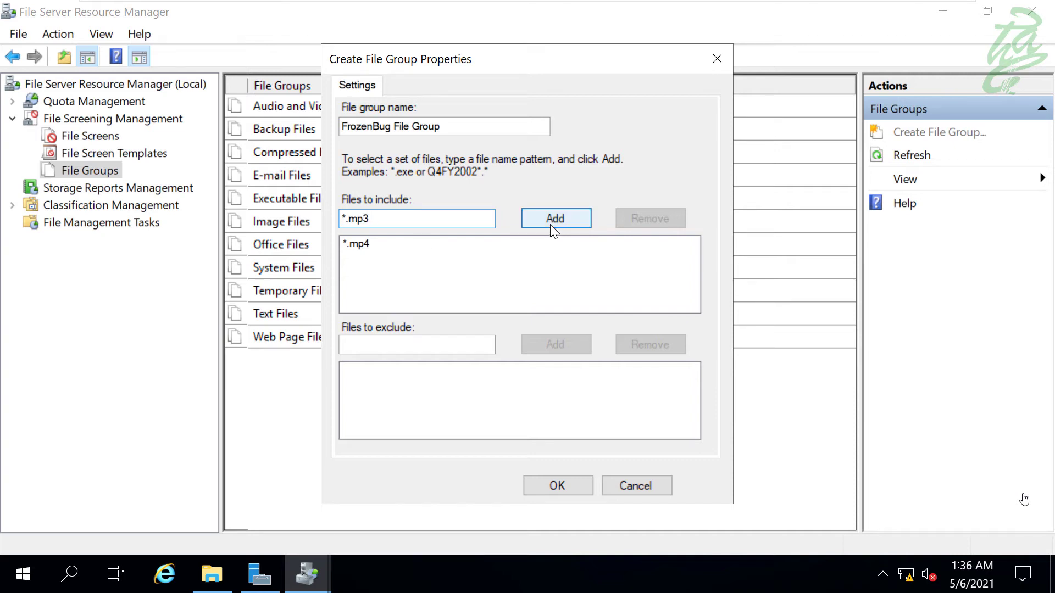
left_click(558, 222)
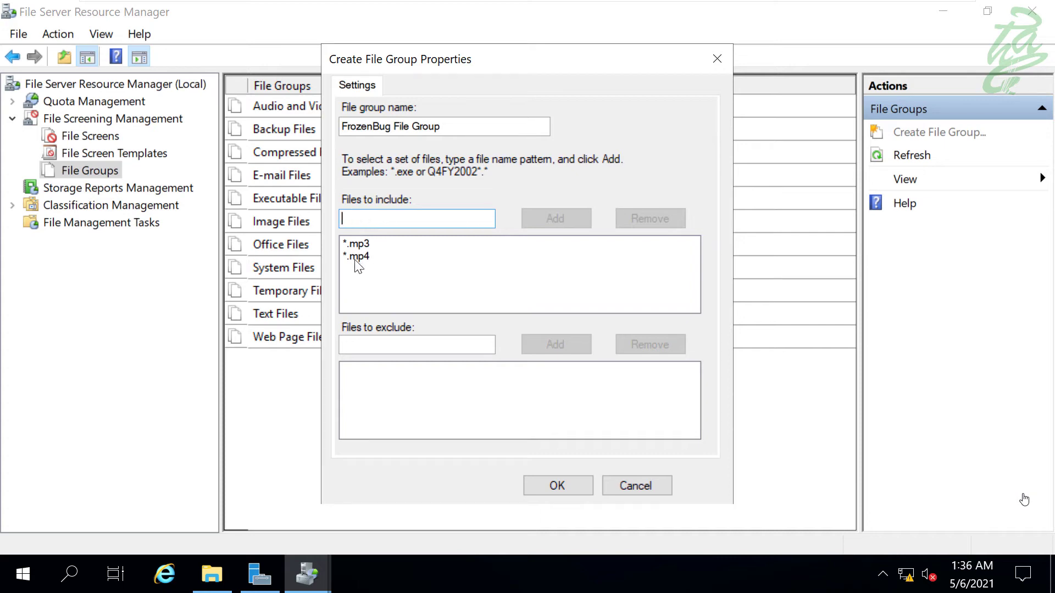
left_click(565, 487)
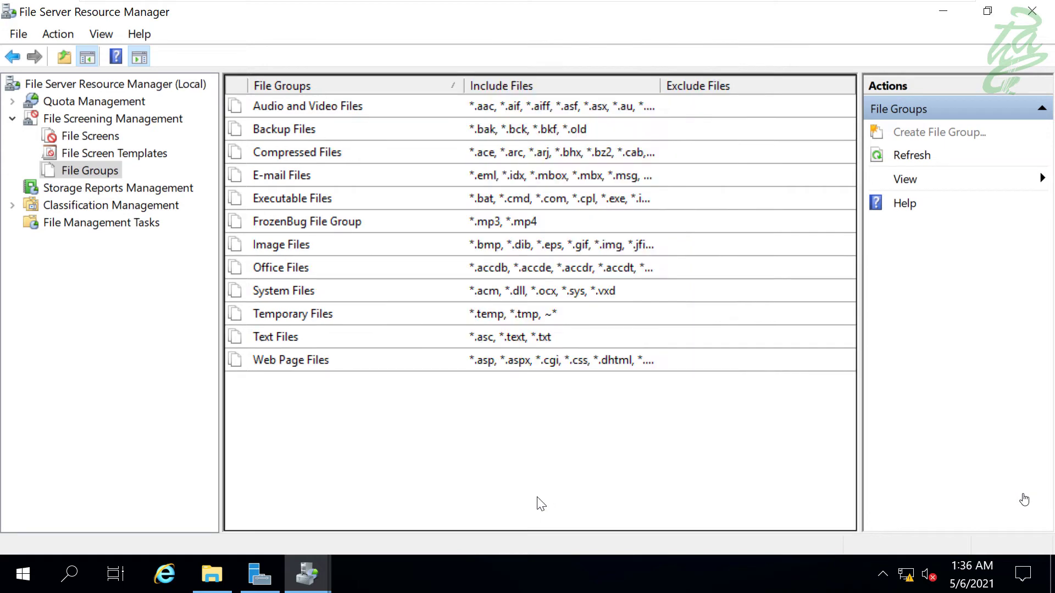
- Check the new file group, then bring up the File Screen Templates list's context menu
left_click(489, 221)
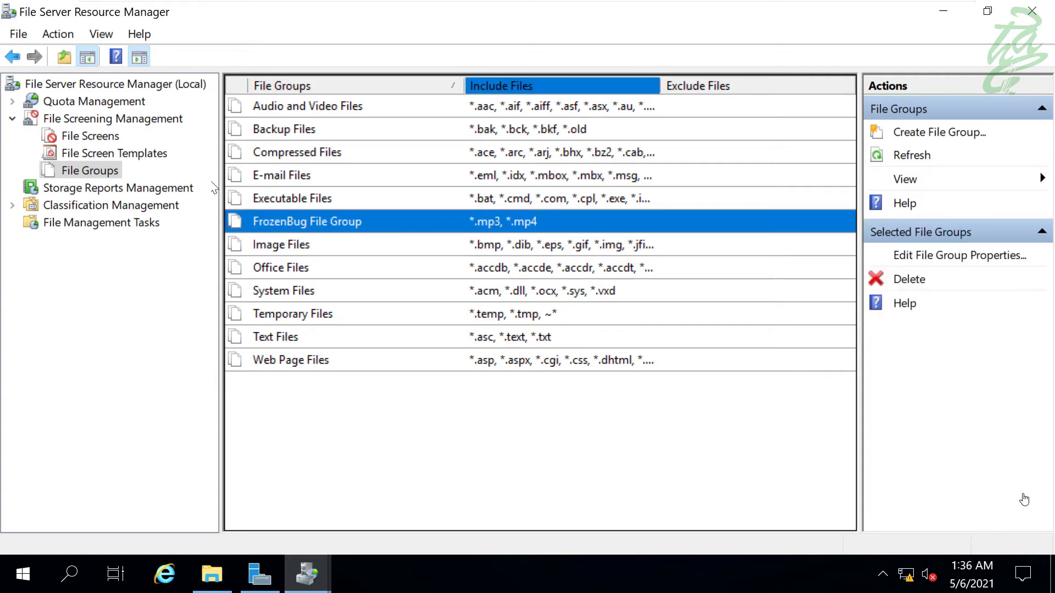
left_click(154, 154)
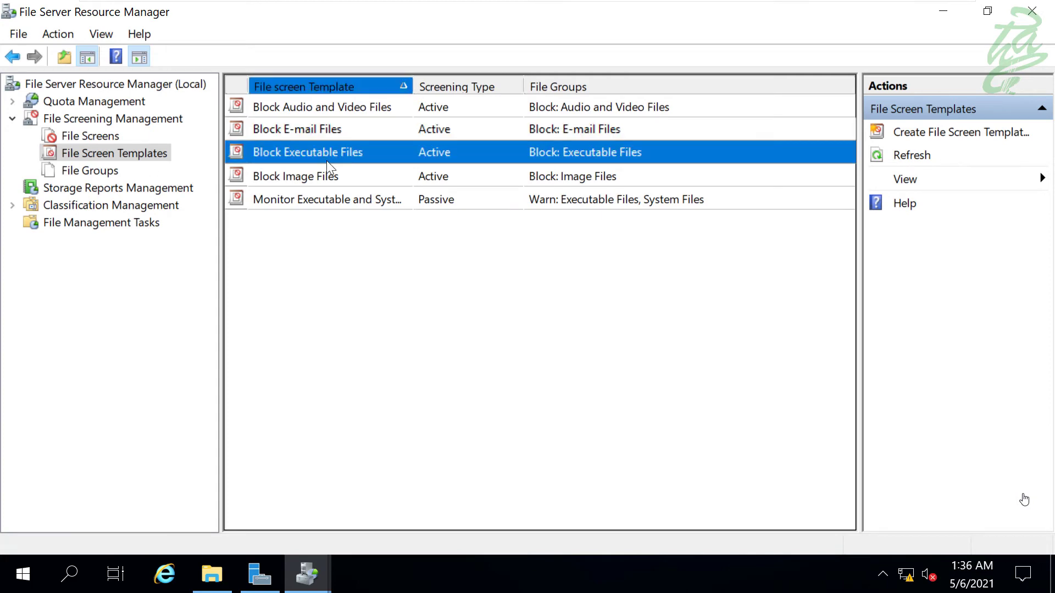
right_click(338, 282)
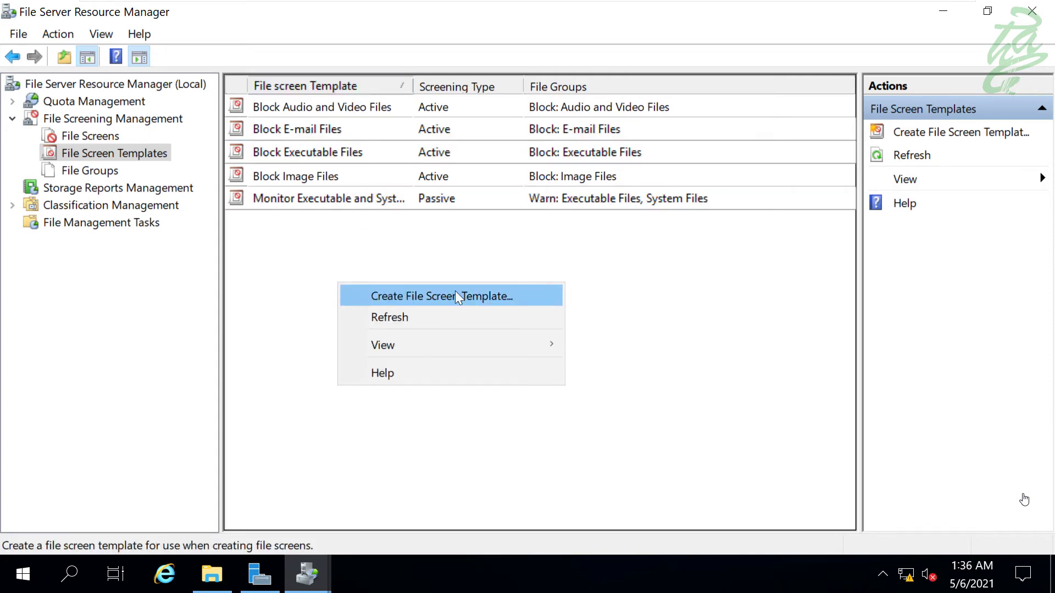
- Create a template named 'FrozenBug Template' that blocks the FrozenBug File Group
left_click(534, 297)
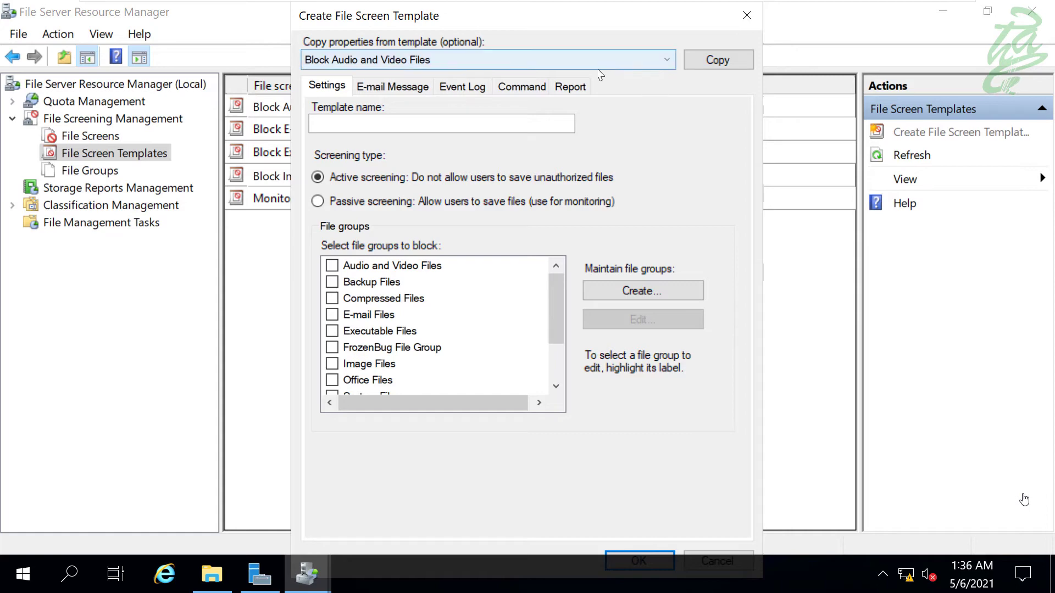
left_click(337, 123)
type("FrozenBug Template")
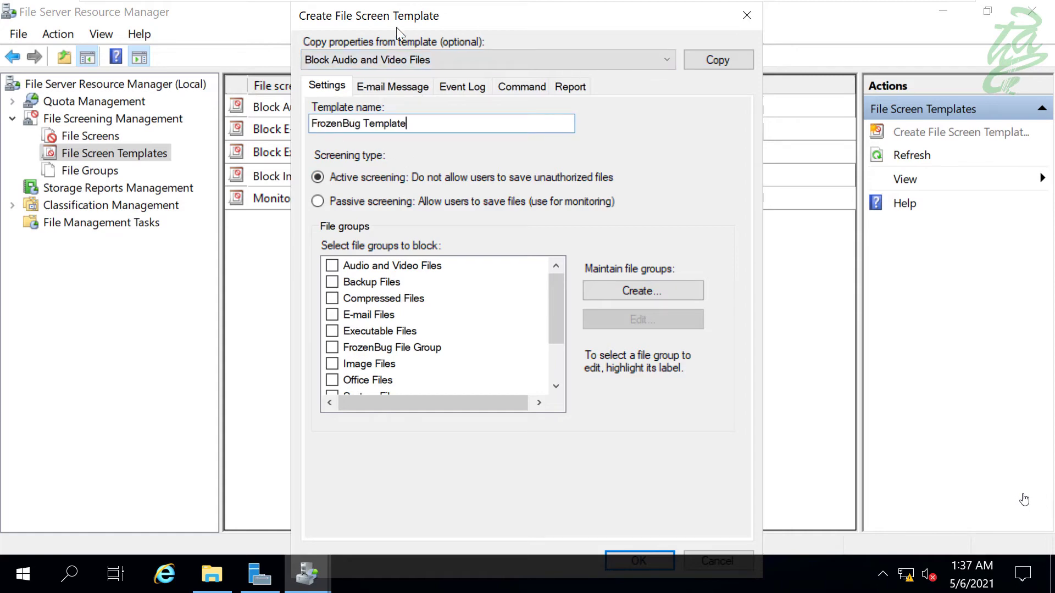
key("ctrl+a")
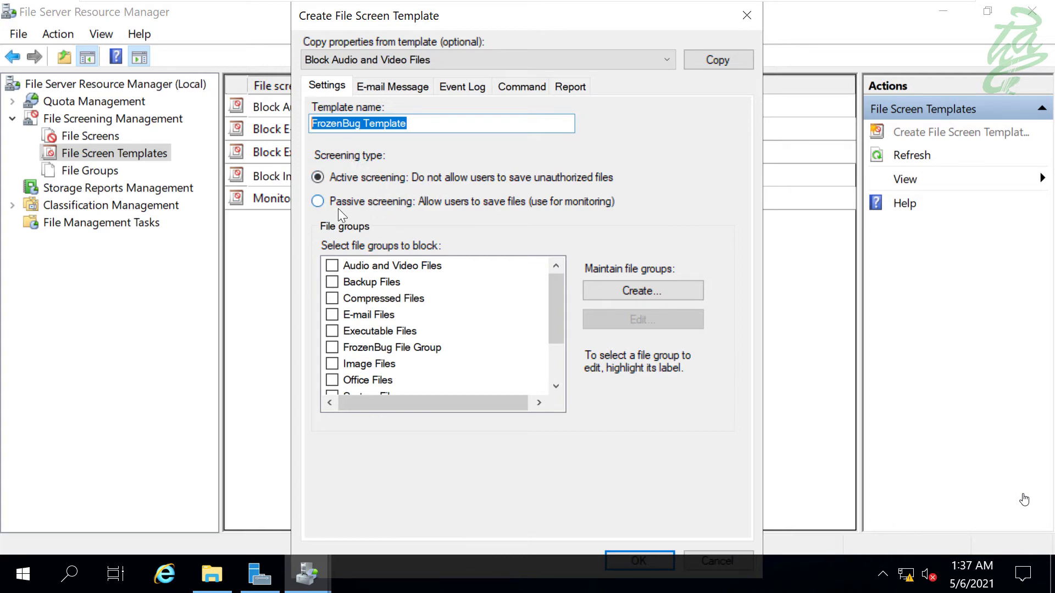
left_click(386, 181)
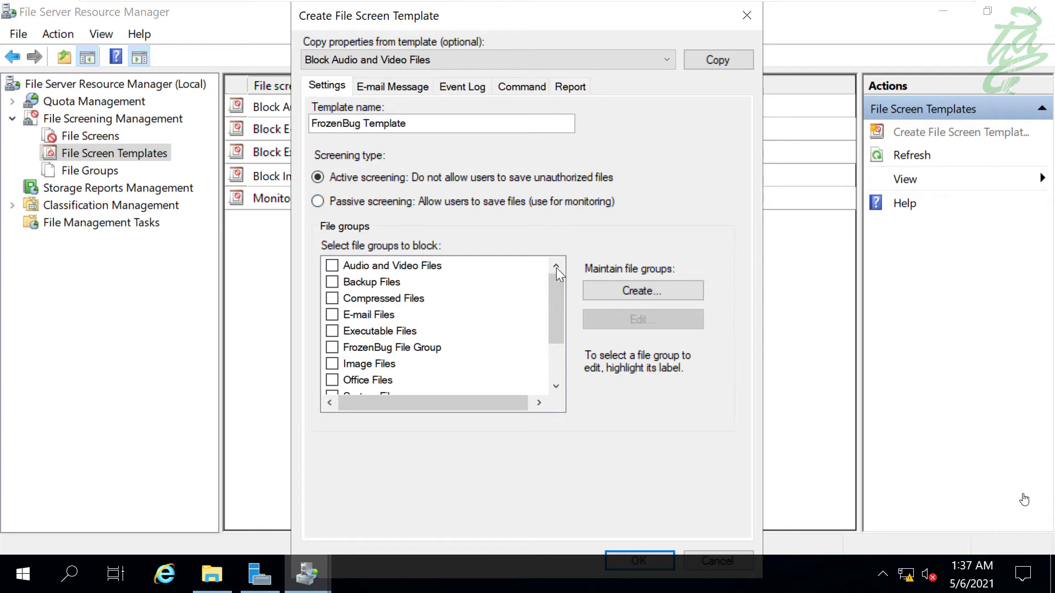
left_click_drag(556, 285, 556, 341)
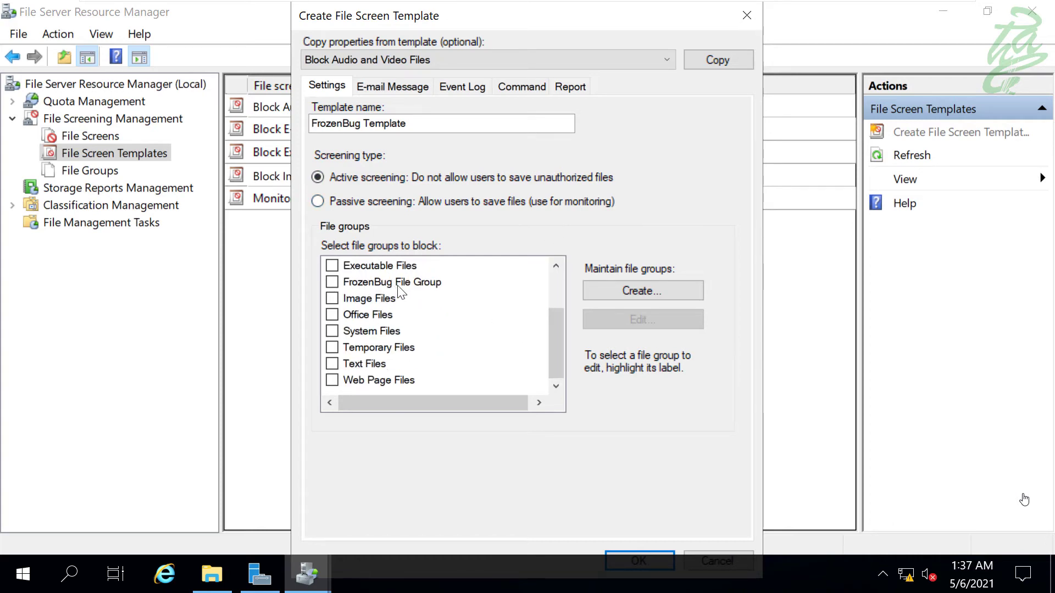
left_click(333, 283)
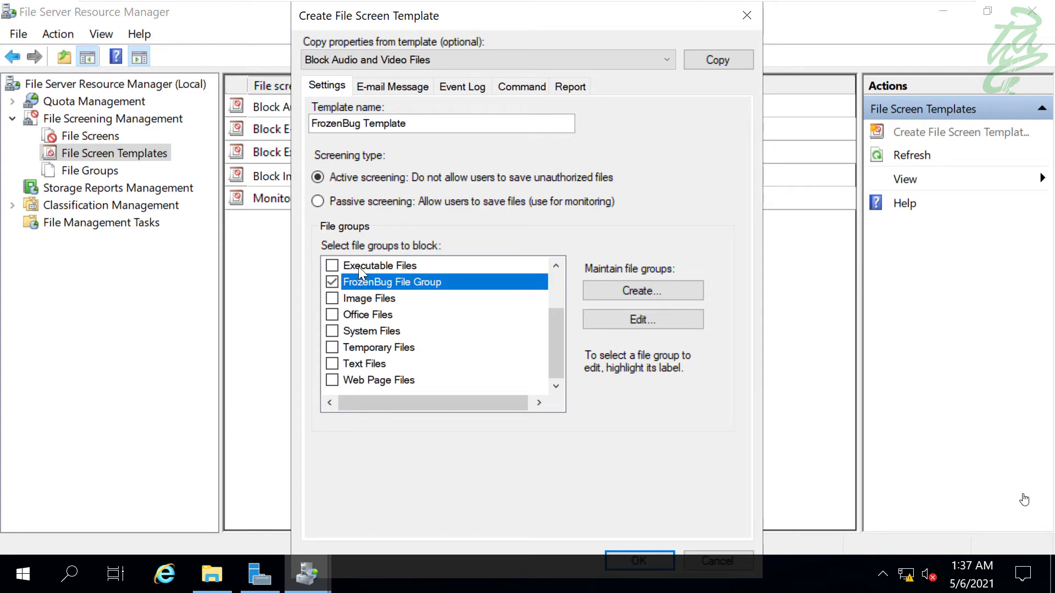
- Review the e-mail, event log, command and report tabs, then save the template
left_click(393, 88)
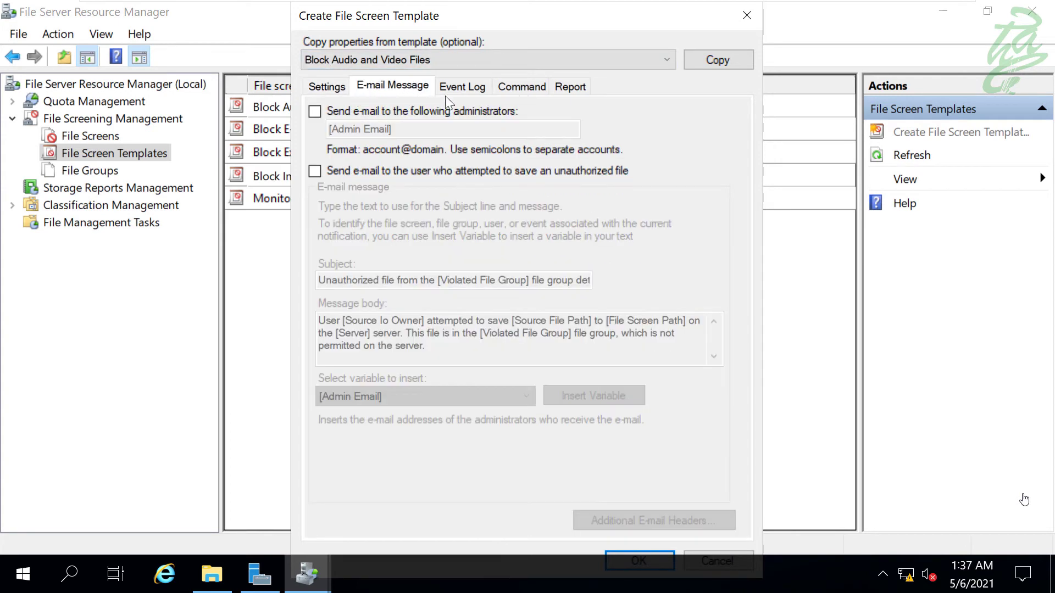
left_click(463, 86)
left_click(512, 86)
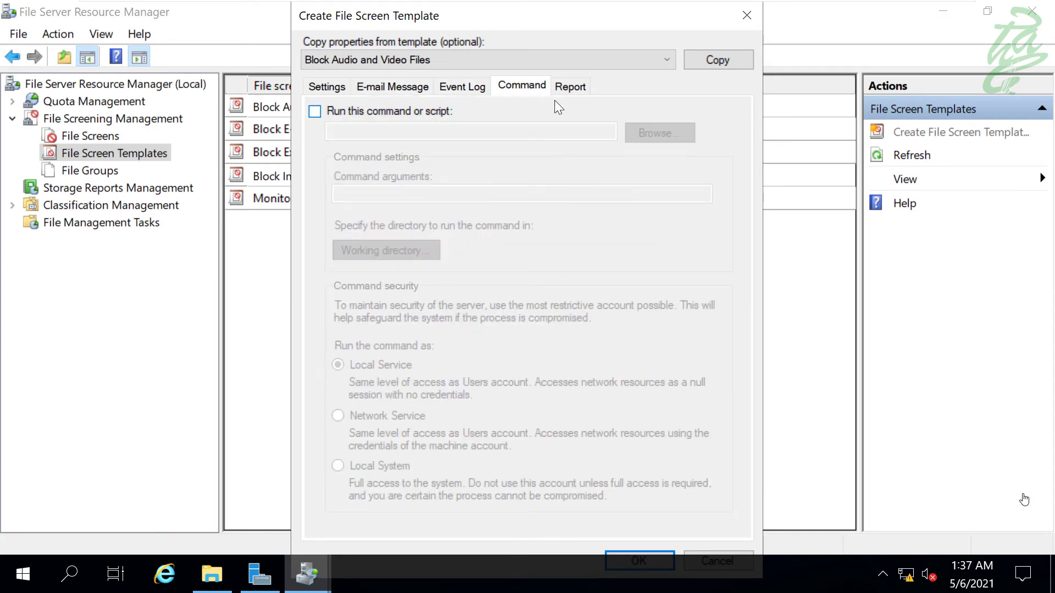
left_click(572, 85)
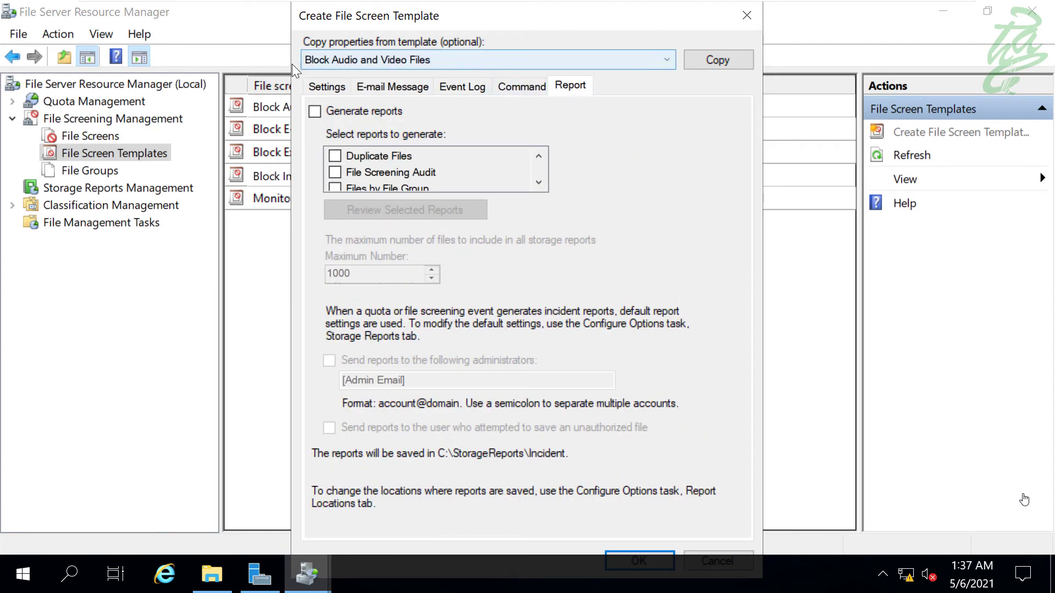
left_click(328, 88)
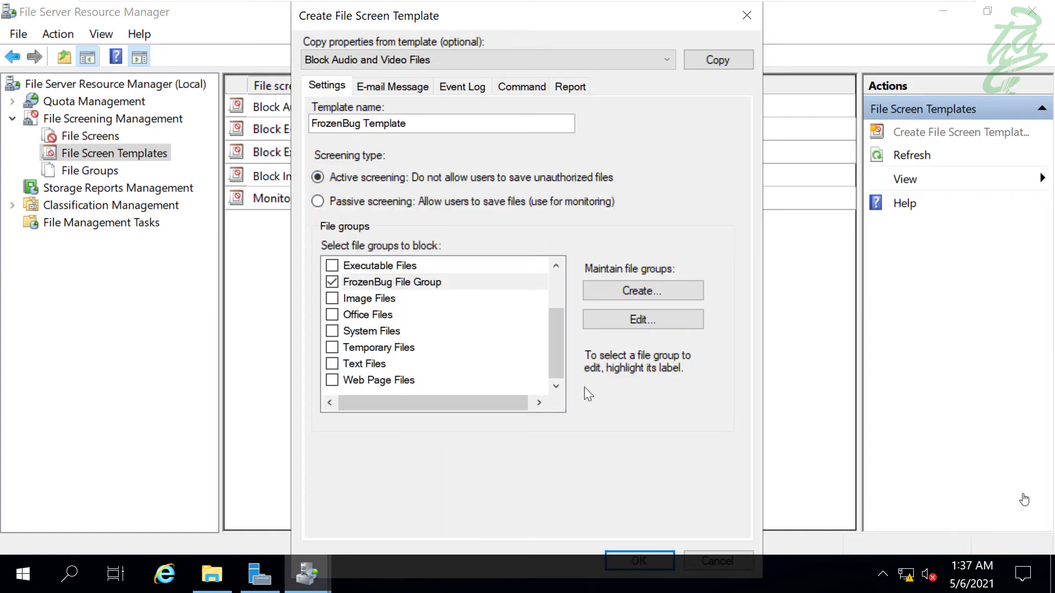
left_click(611, 554)
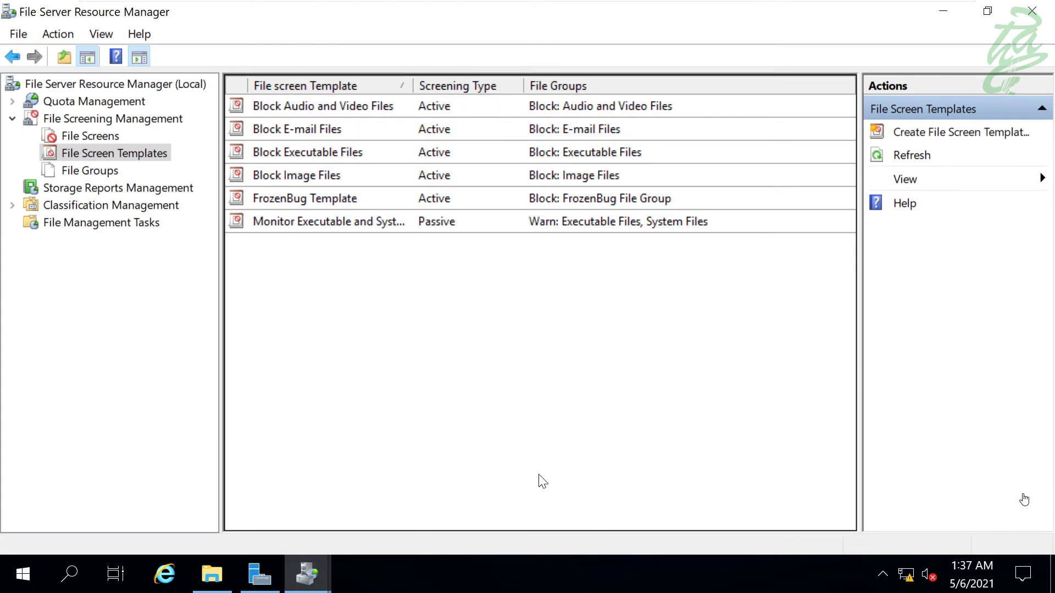
left_click(352, 200)
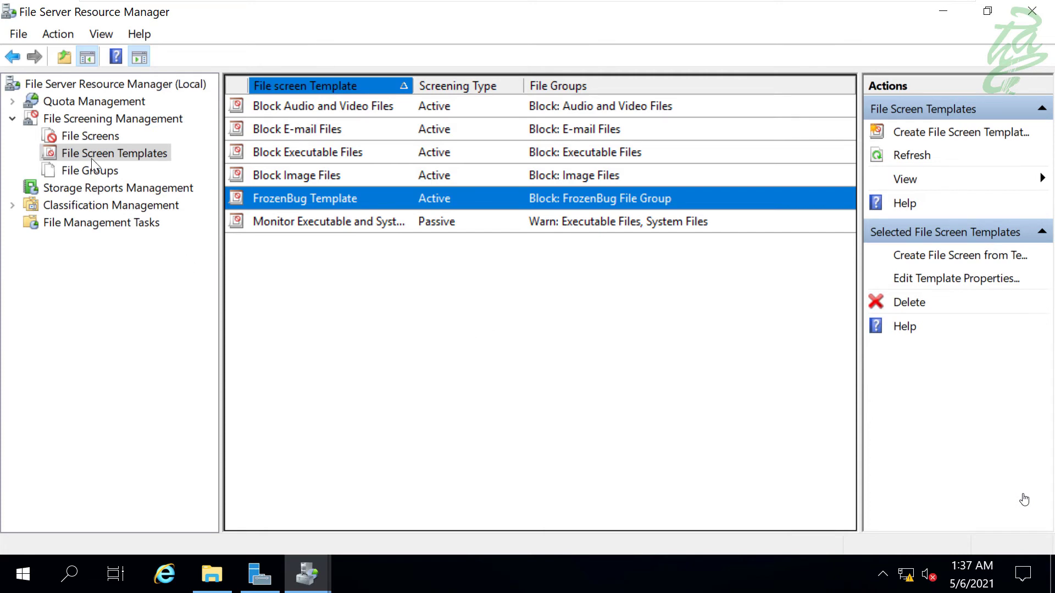
- Start a new file screen with the path E:\Staff DATA
left_click(89, 137)
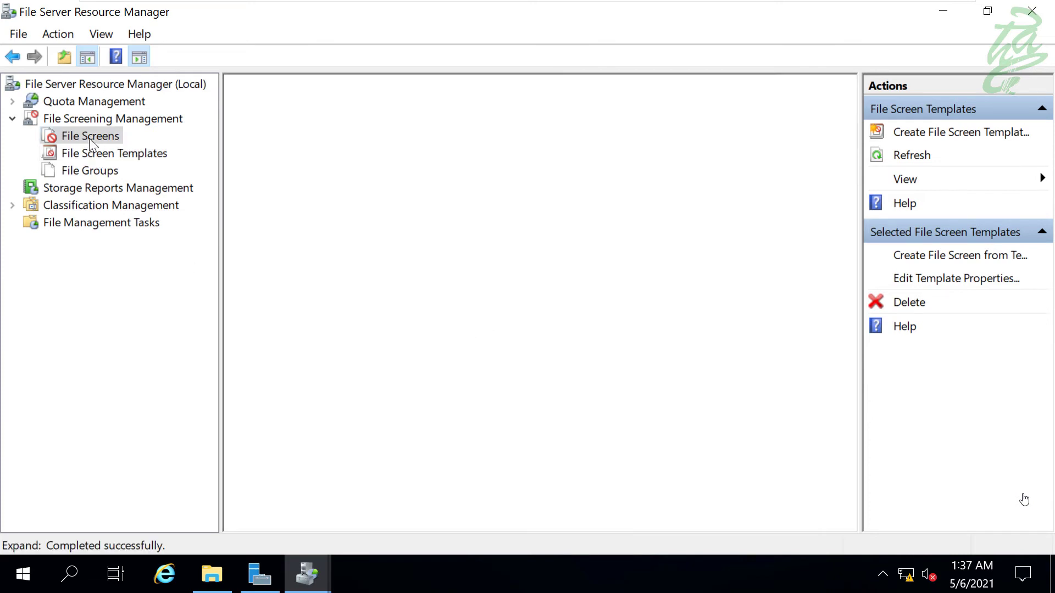
right_click(413, 196)
left_click(485, 211)
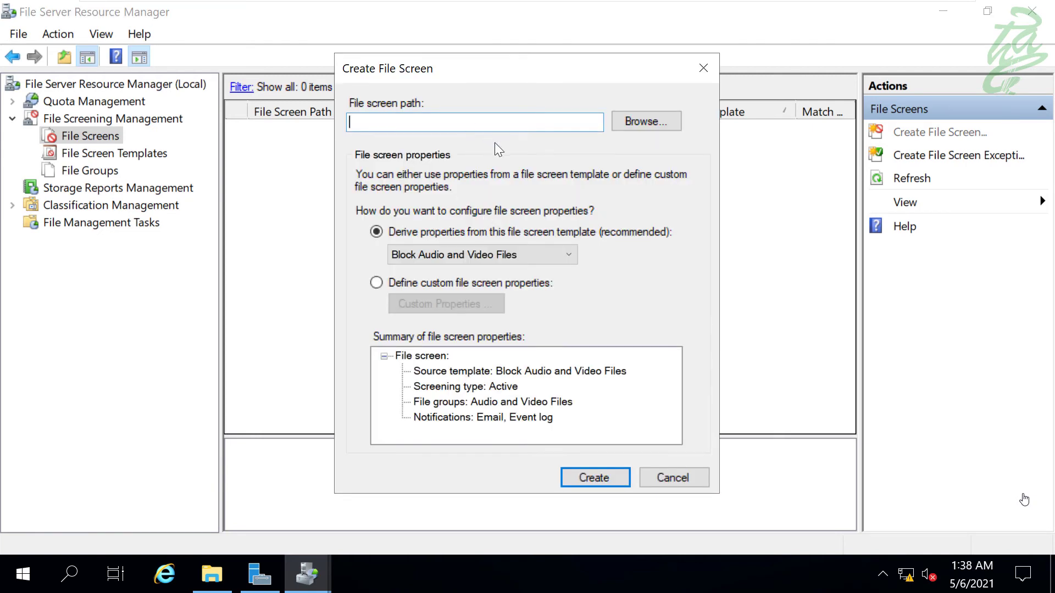
left_click(657, 123)
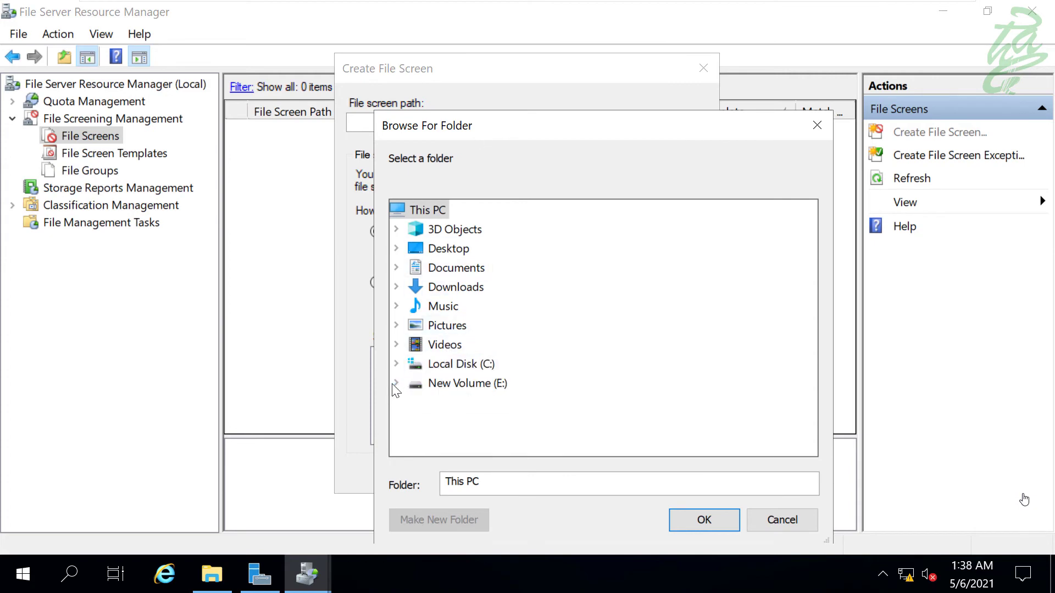
left_click(409, 385)
left_click(467, 421)
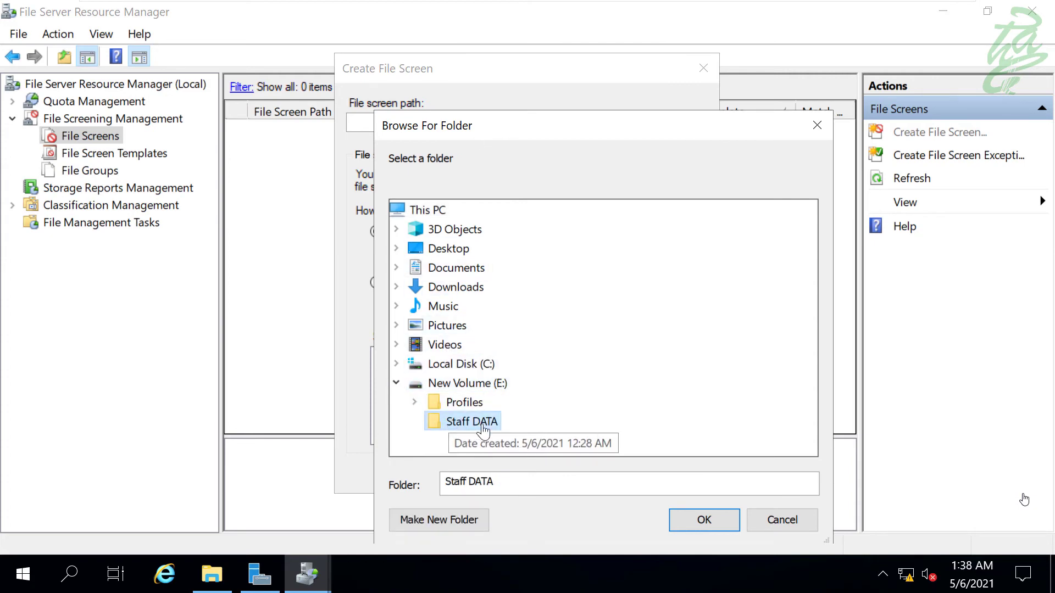
left_click(714, 523)
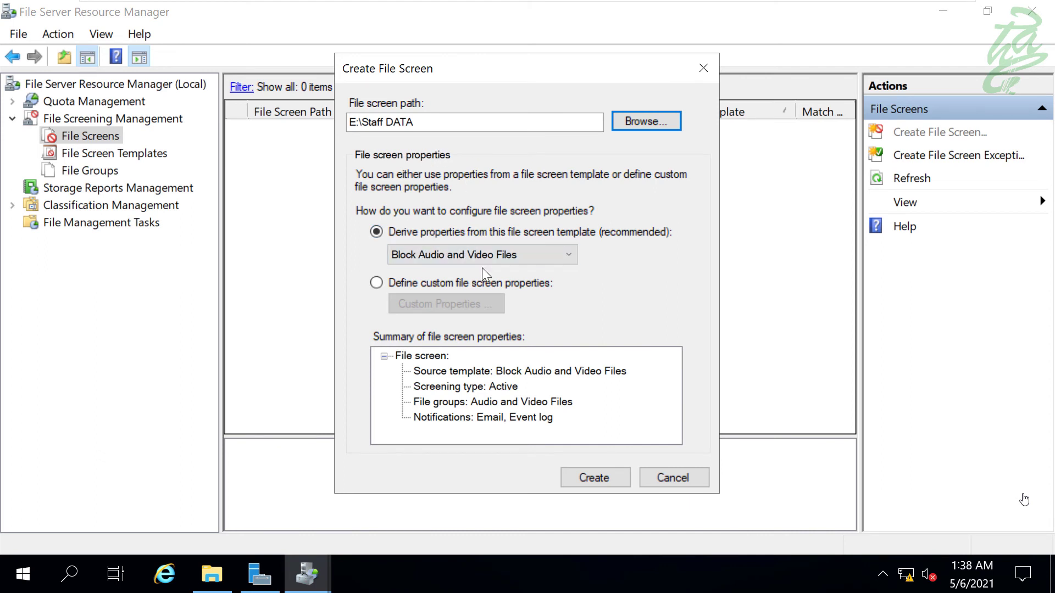
- Base the screen on FrozenBug Template, create it, and switch to the client VM
left_click(514, 255)
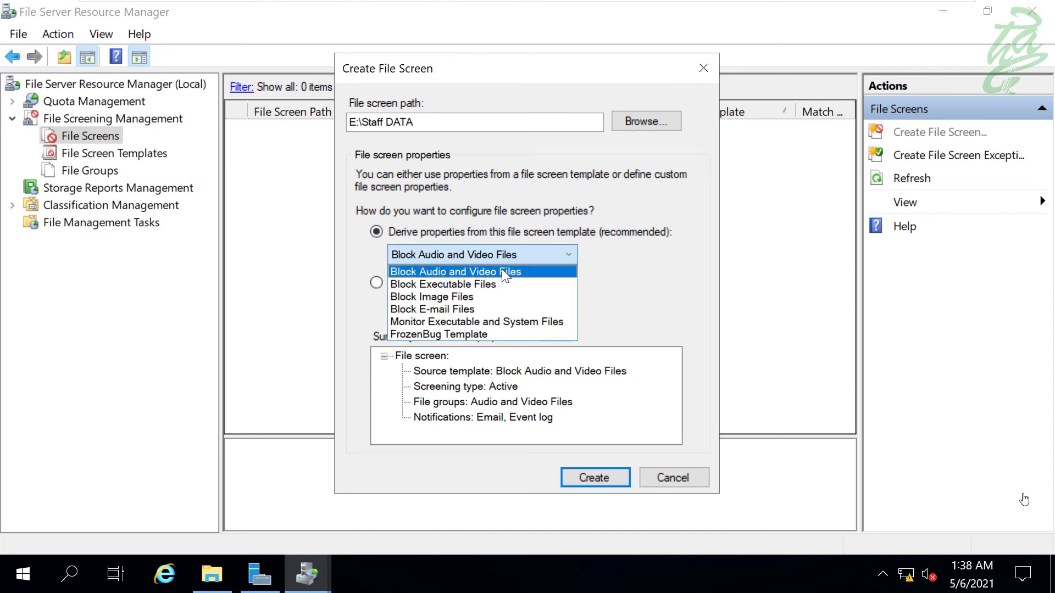
left_click(455, 333)
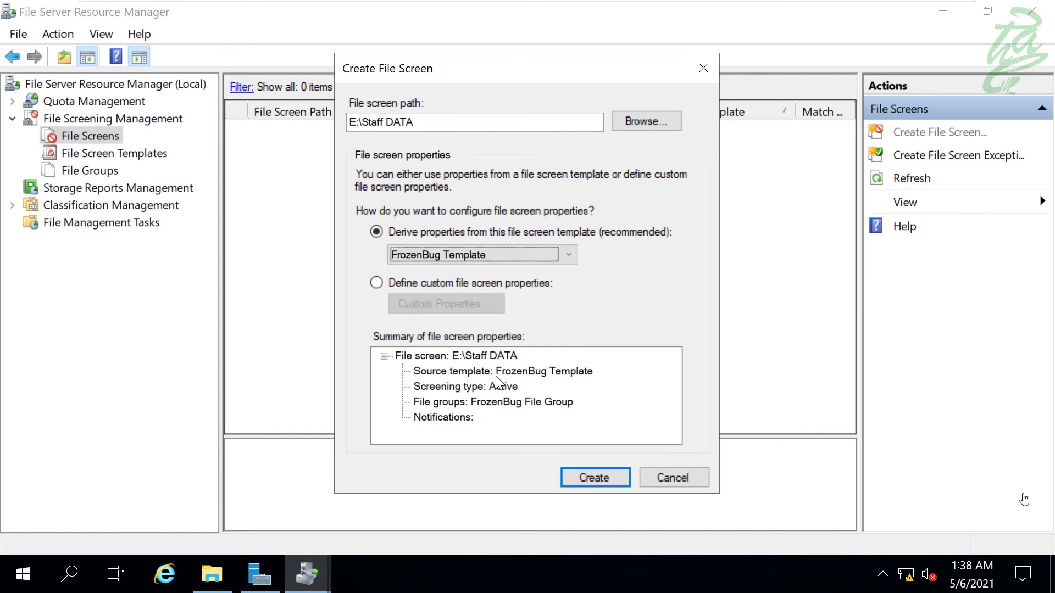
left_click(592, 471)
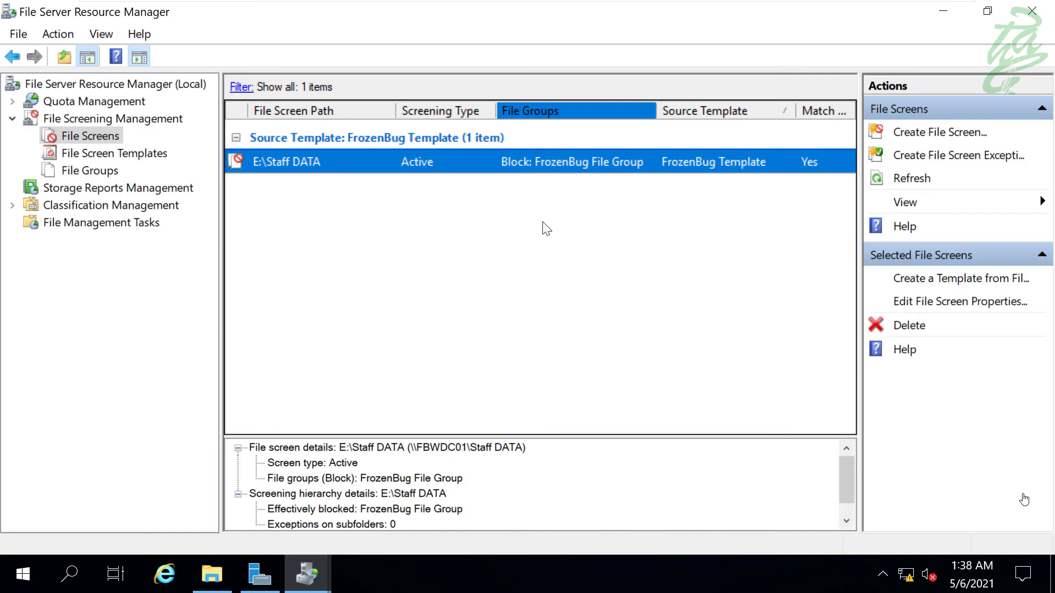
key("ctrl+alt+Right")
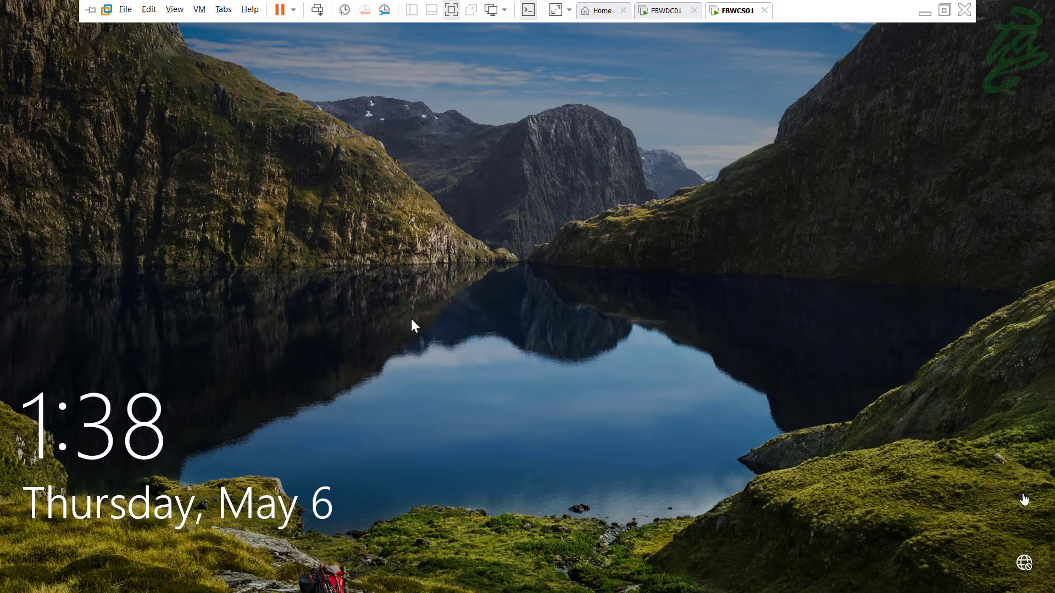
- Sign in to the client with the account password and copy the desktop File item
left_click(408, 377)
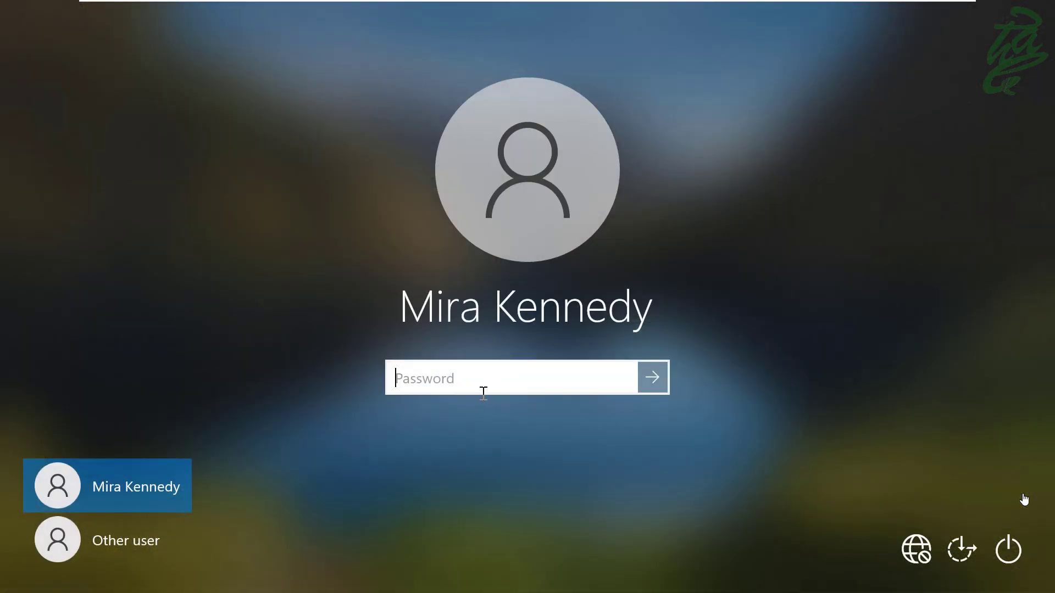
type("Pa$$w0rd")
key("Return")
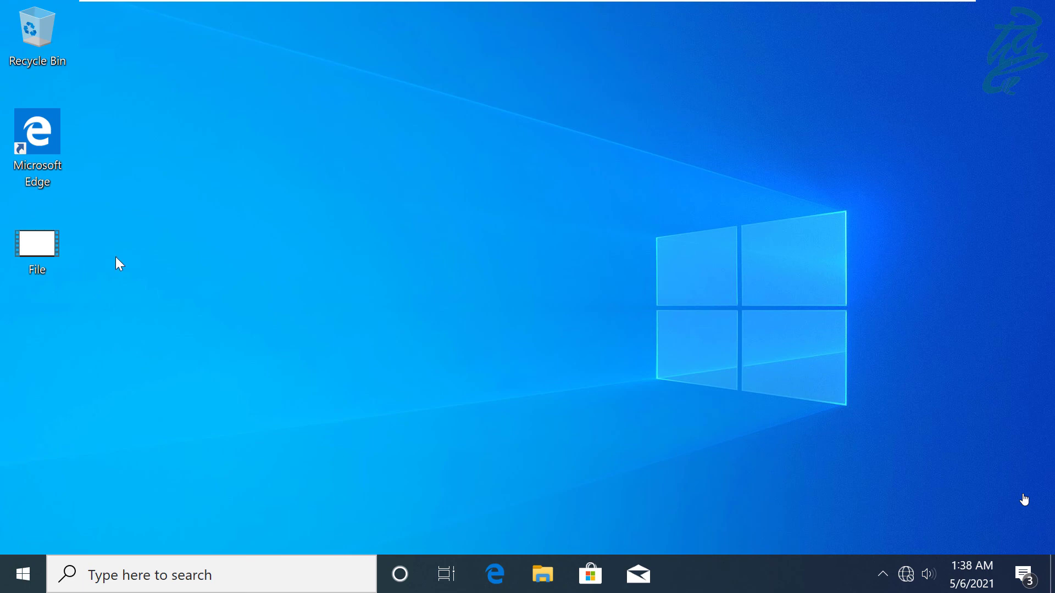
right_click(39, 239)
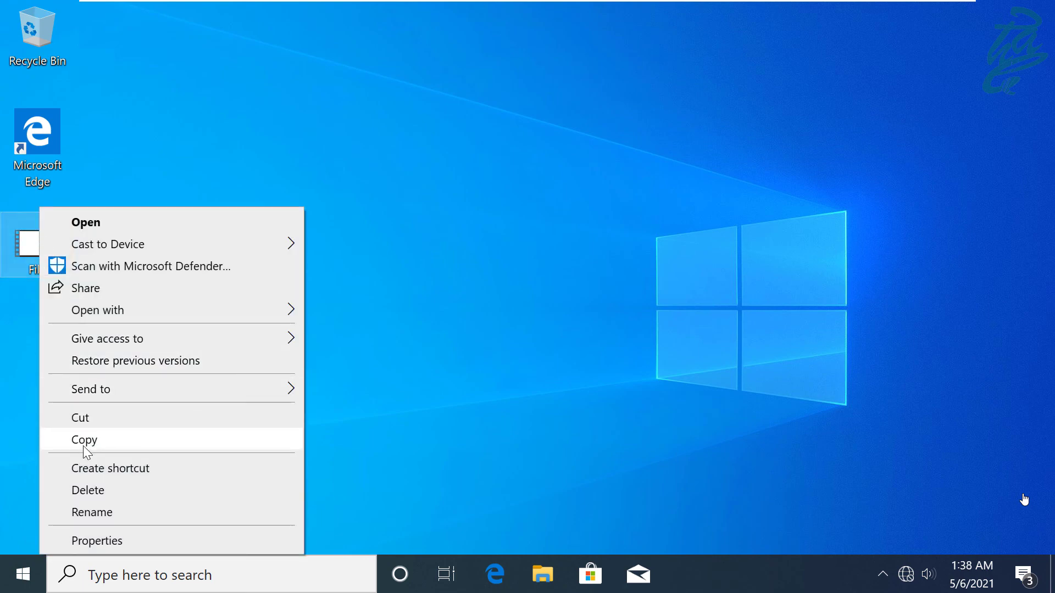
left_click(83, 442)
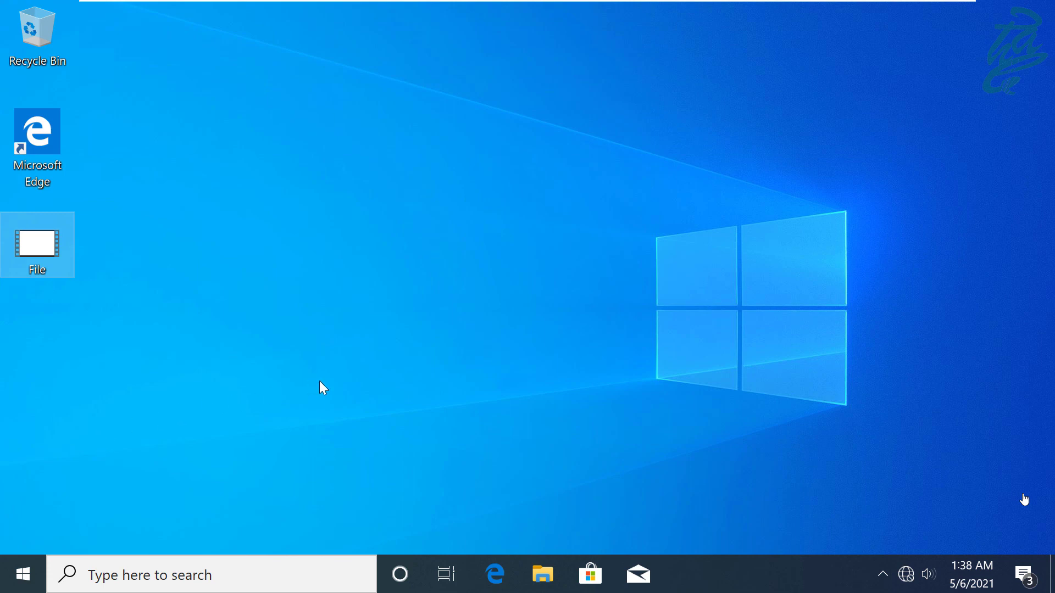
- Open Staff Data (Z:) from This PC, try pasting File, and cancel the Access Denied error
left_click(536, 563)
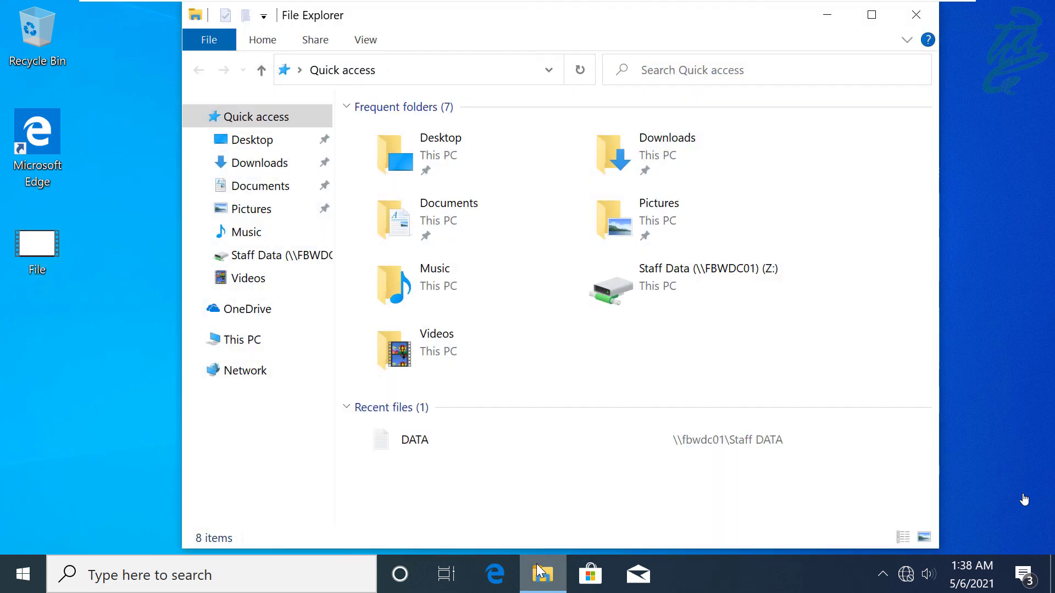
left_click(234, 339)
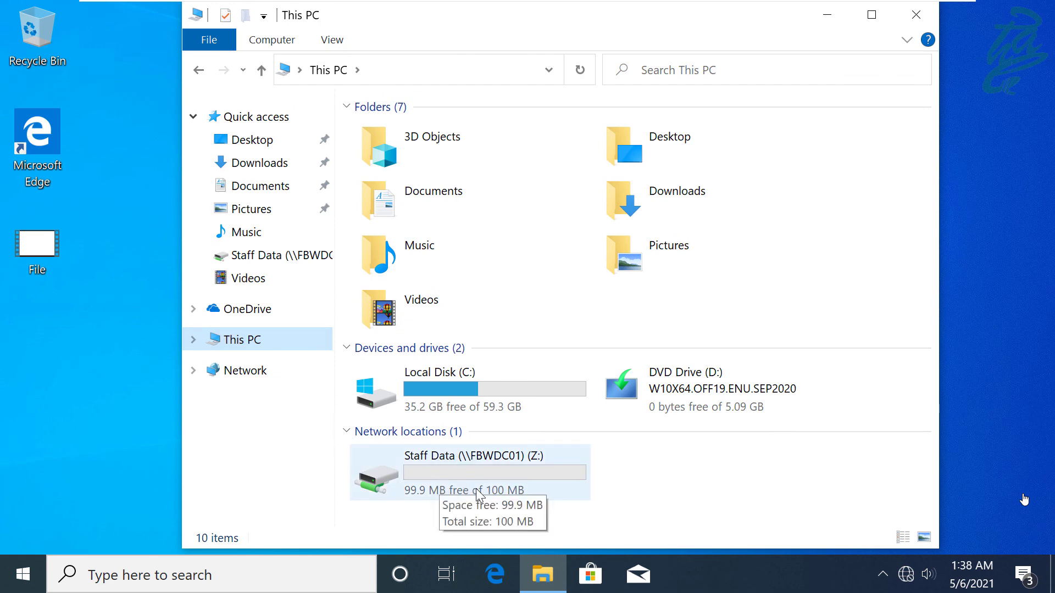
double_click(436, 468)
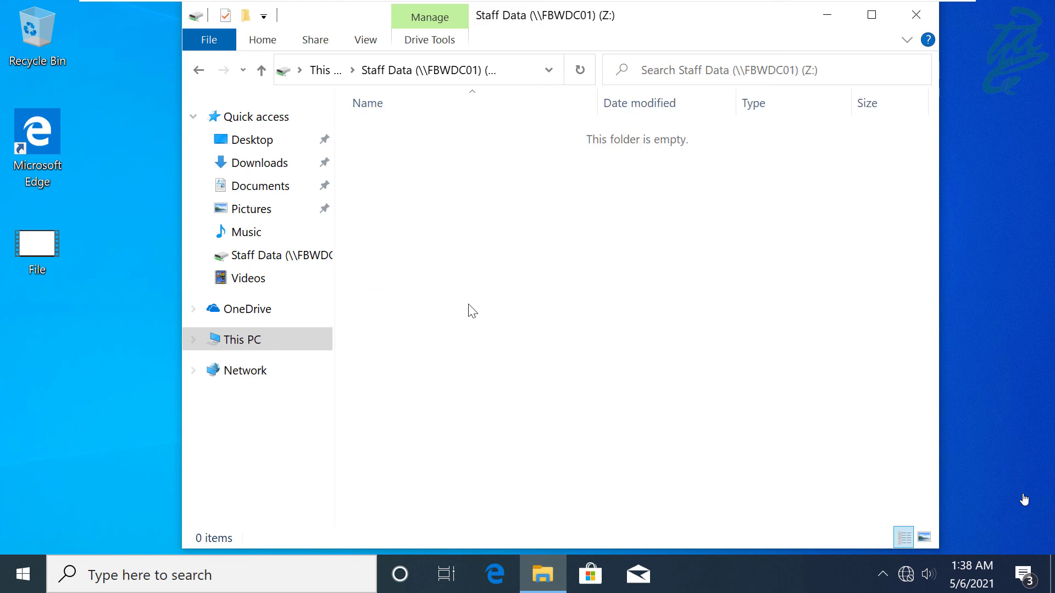
right_click(559, 179)
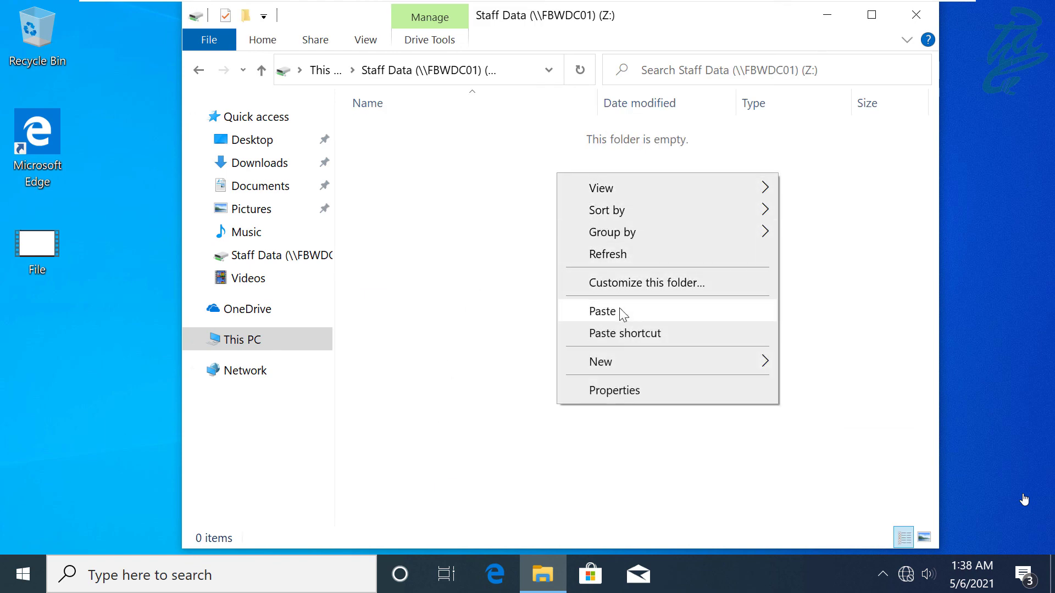
left_click(620, 311)
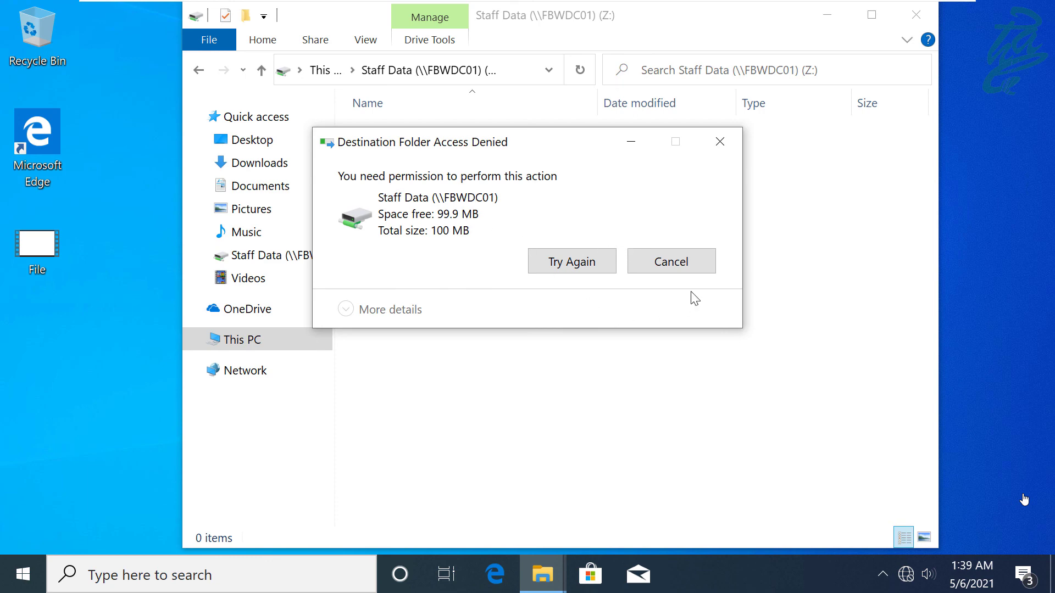
left_click(671, 263)
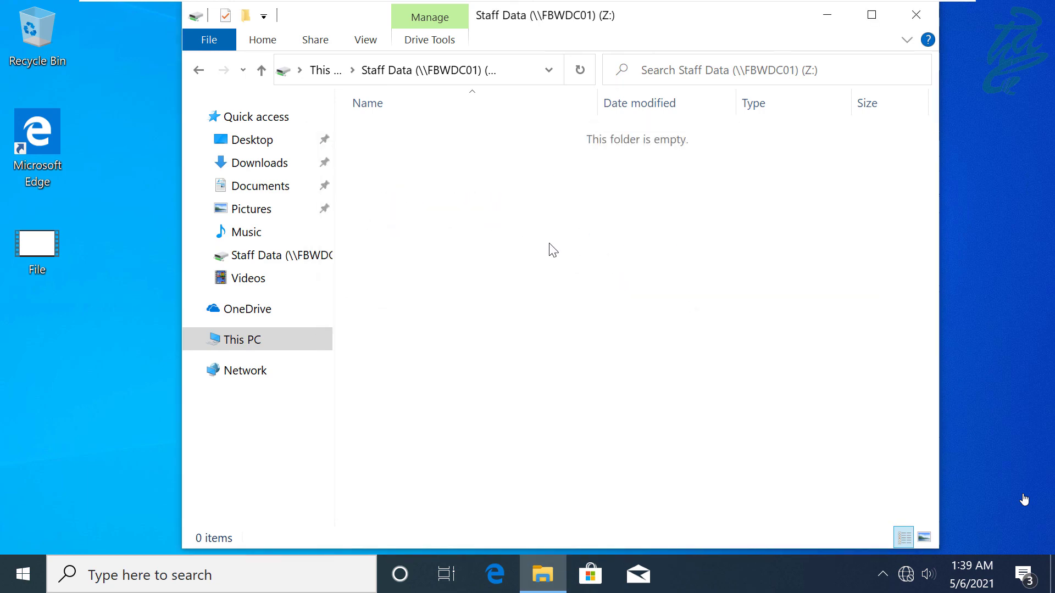
- Add a new empty text document named 'TEXT' to the Staff Data (Z:) drive
right_click(545, 218)
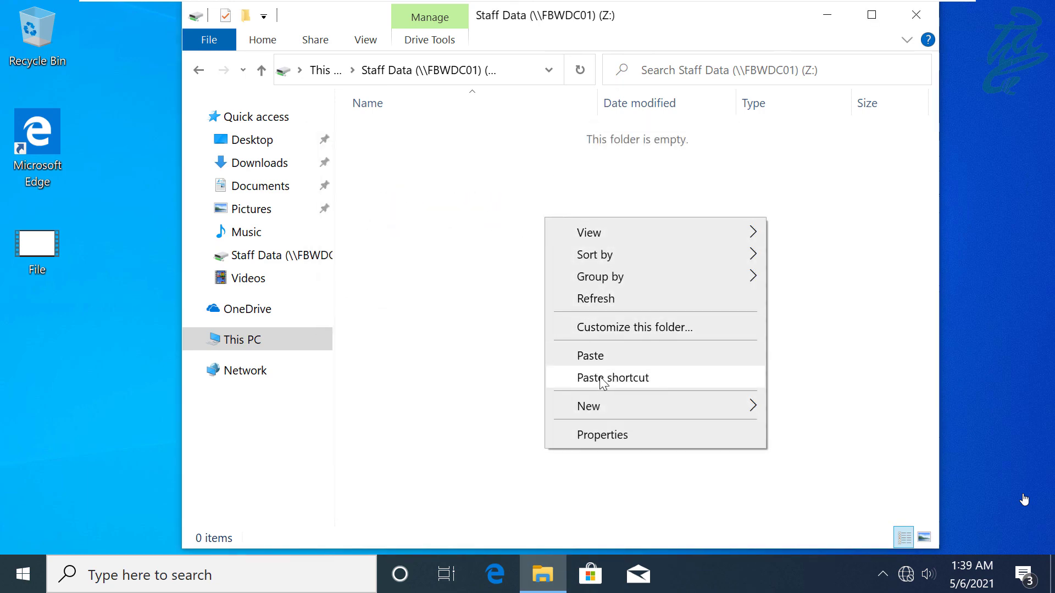
mouse_move(599, 406)
left_click(799, 359)
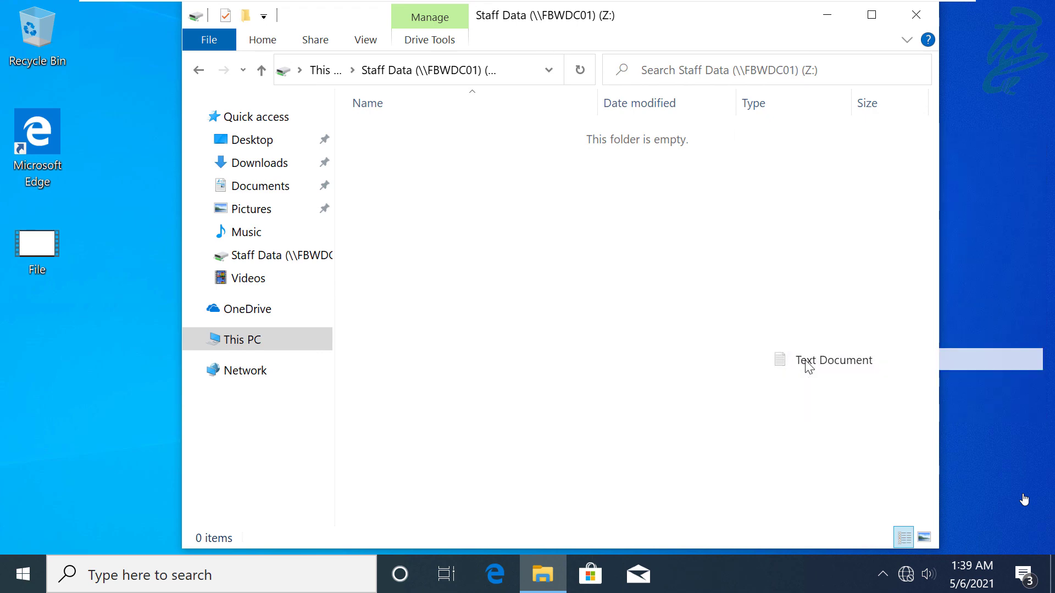
type("TEXT")
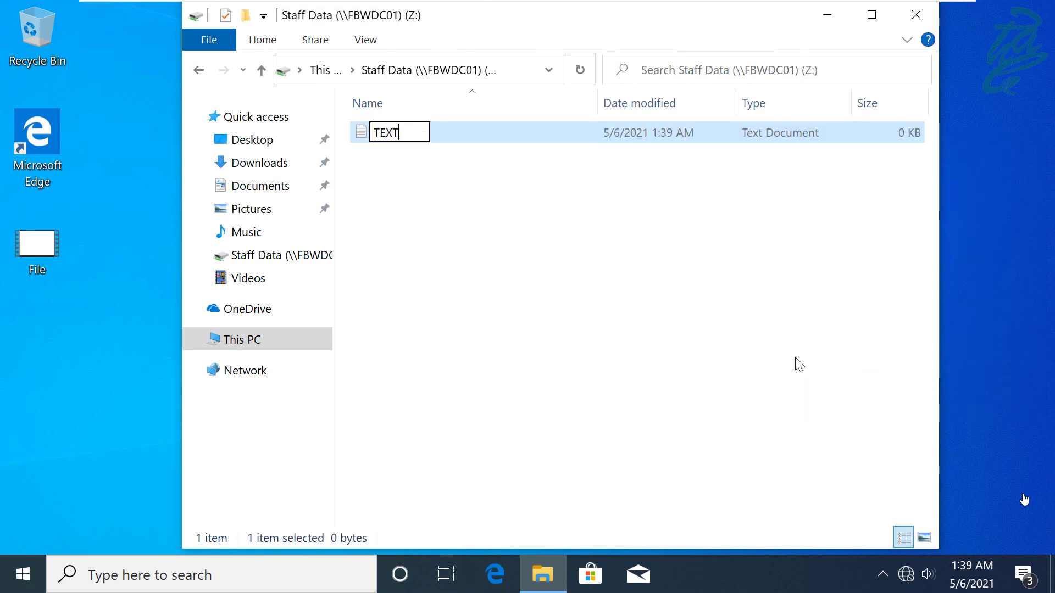
key("Return")
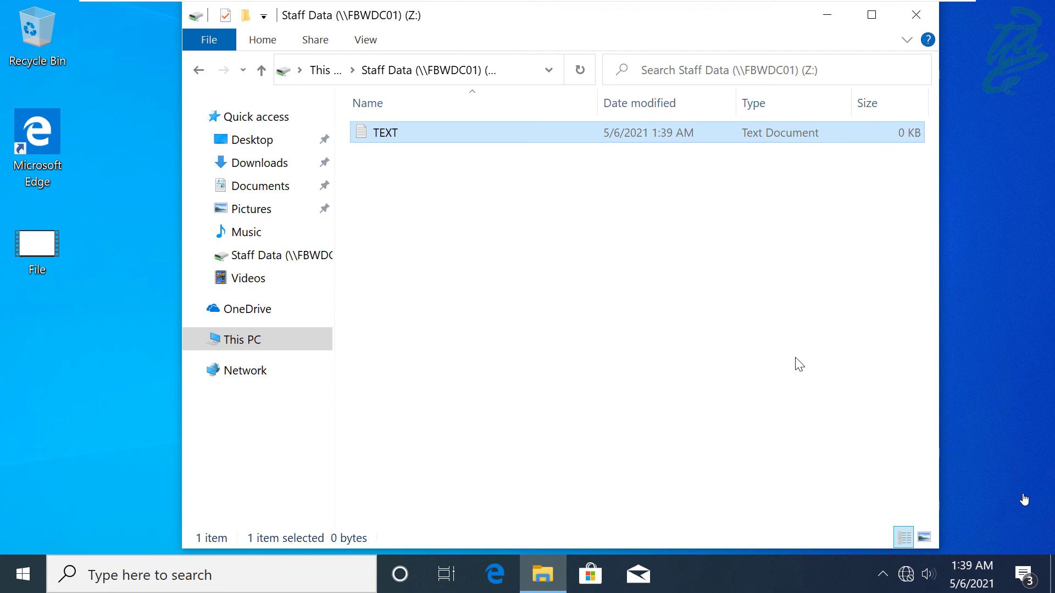